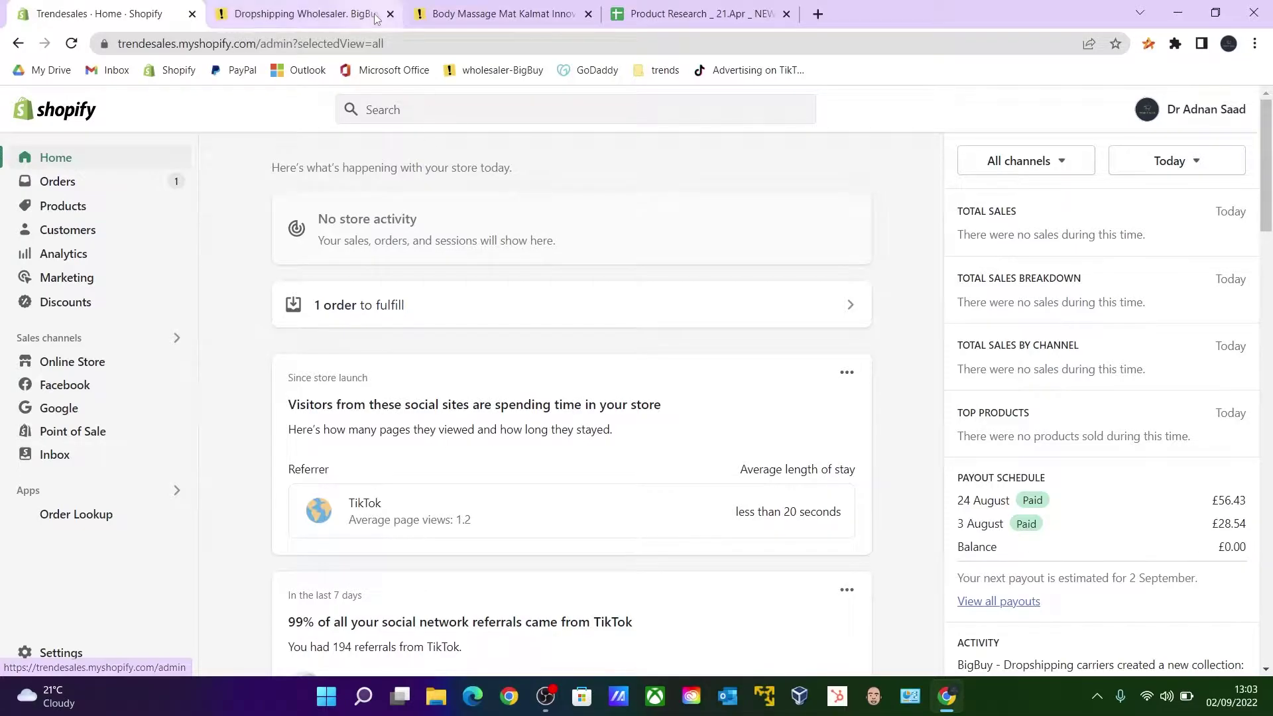
- Open the BigBuy MIP custom app's Configuration tab under Develop apps and review its 64 scopes
click(305, 15)
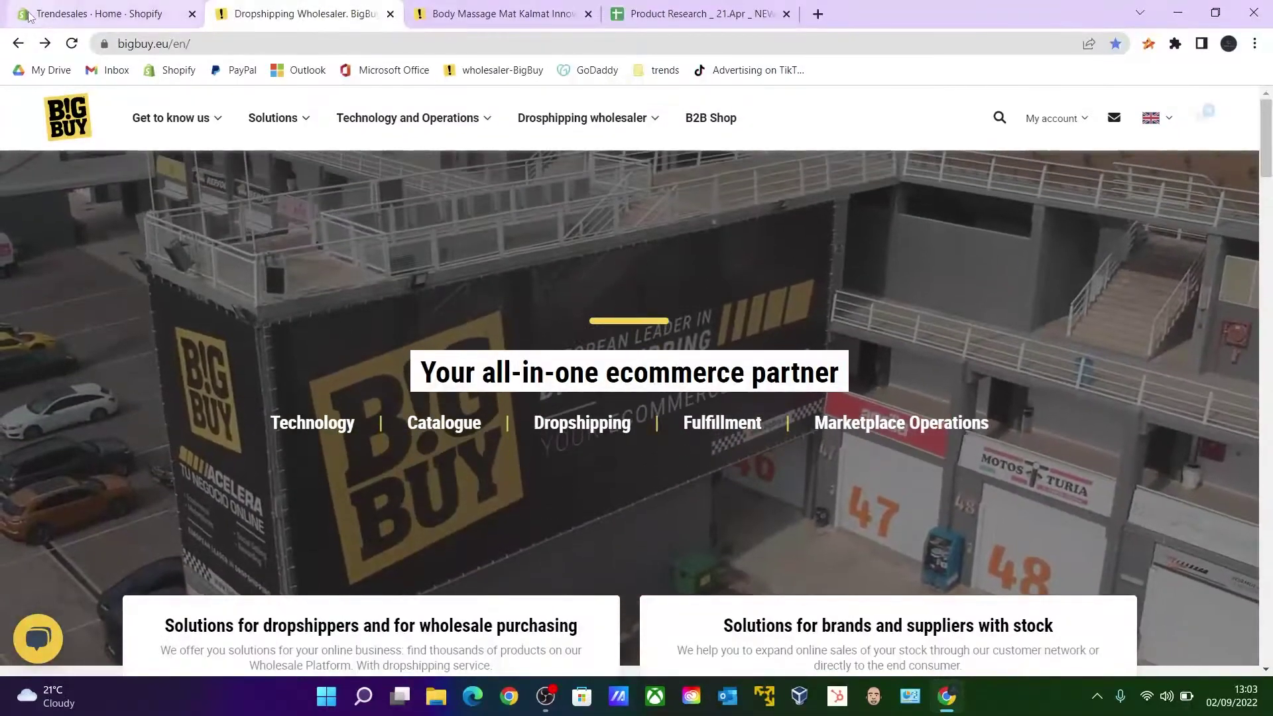
key(ctrl+1)
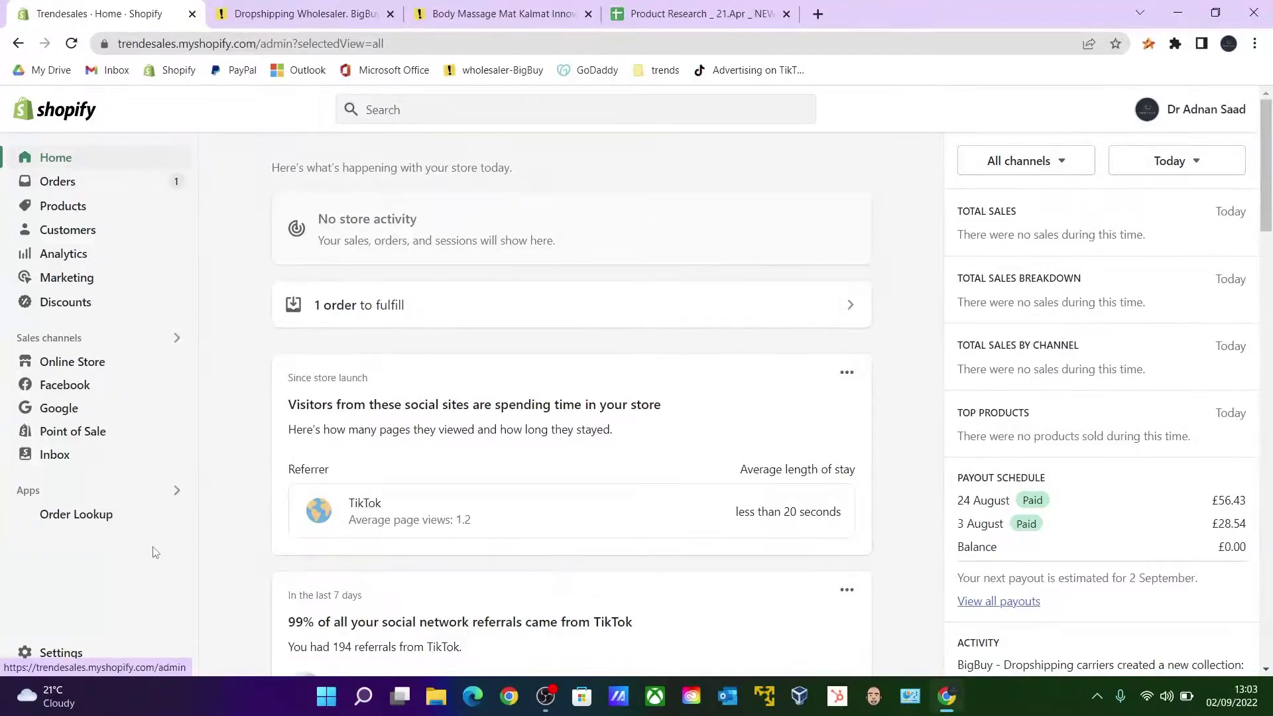
click(98, 490)
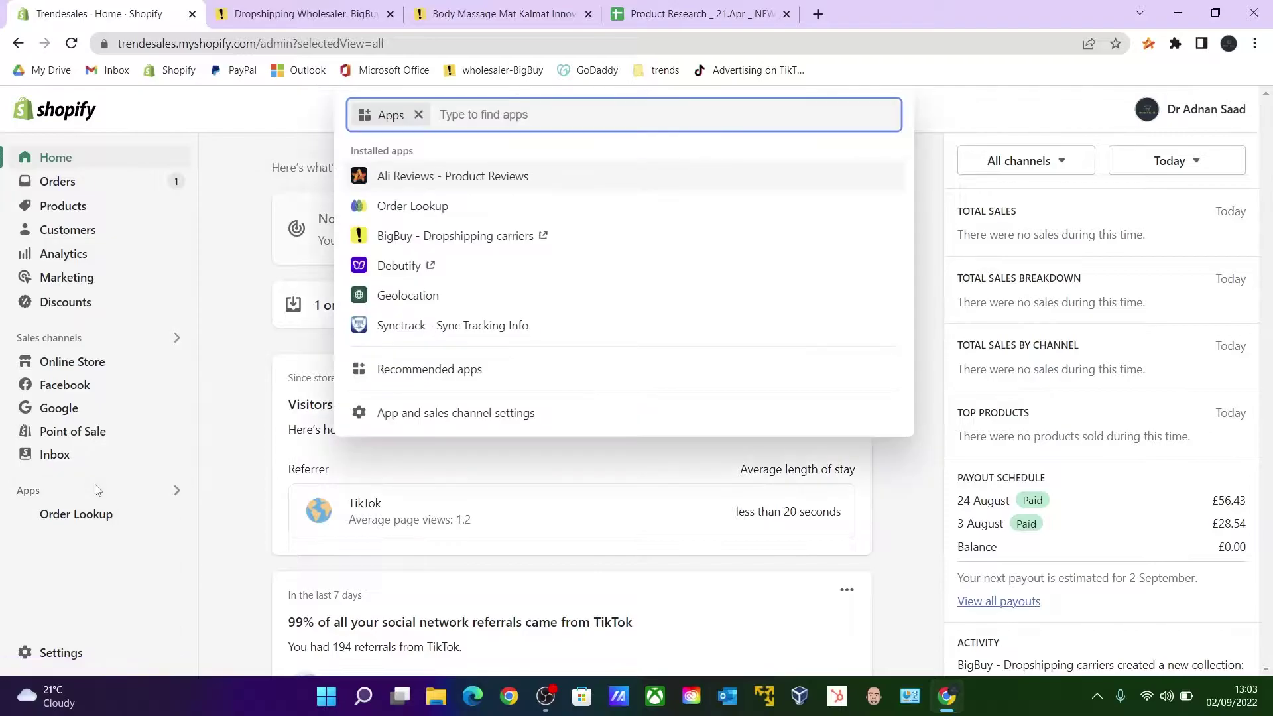
click(438, 416)
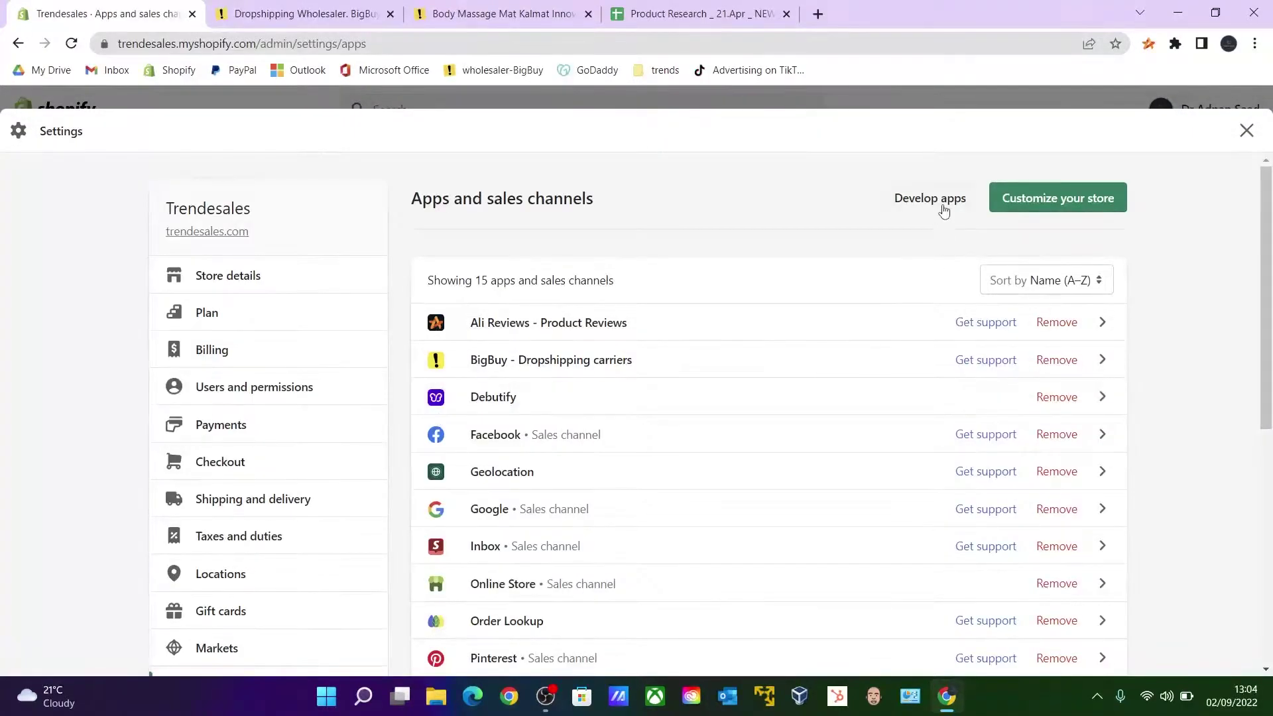
click(945, 210)
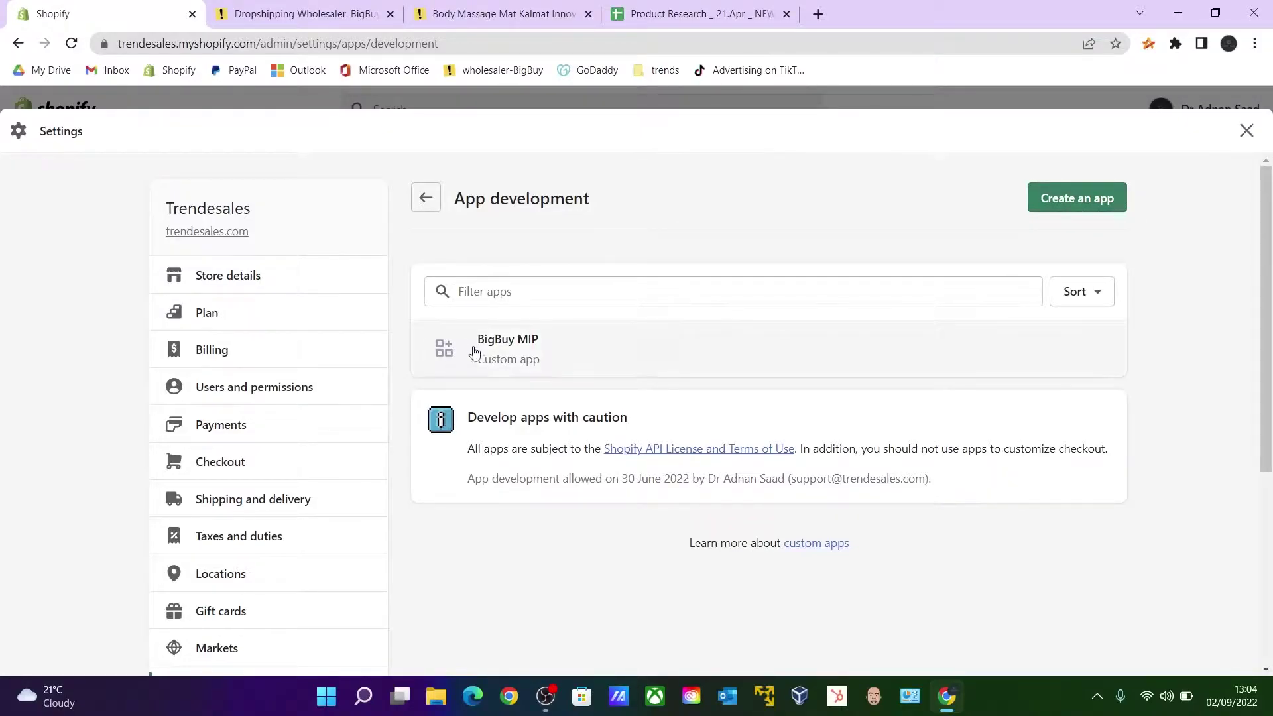
click(507, 356)
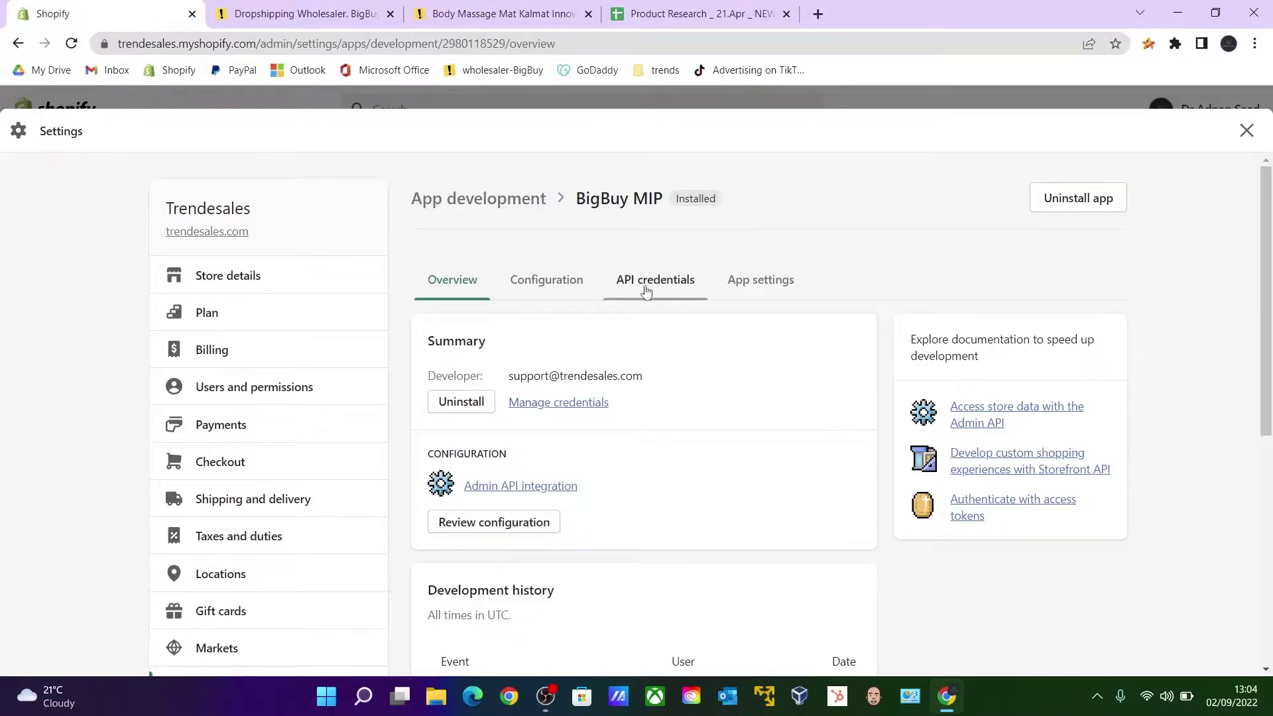
click(541, 283)
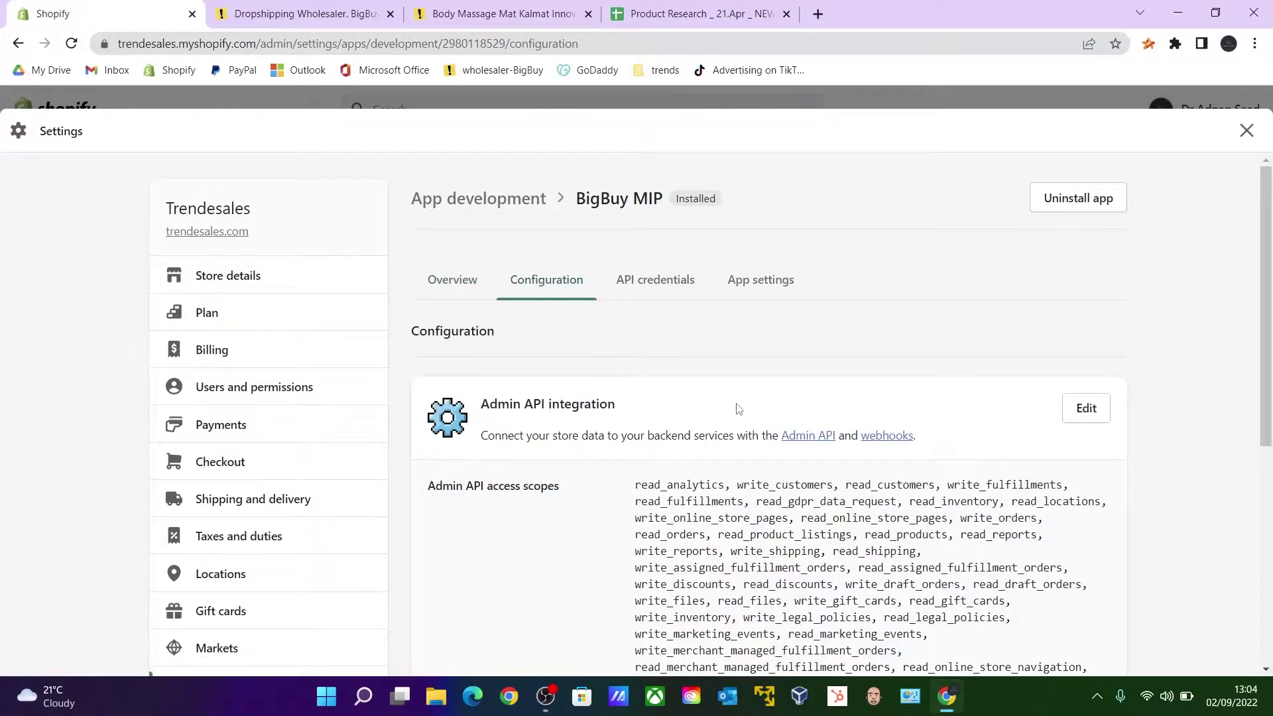
scroll(751, 409, down, 3)
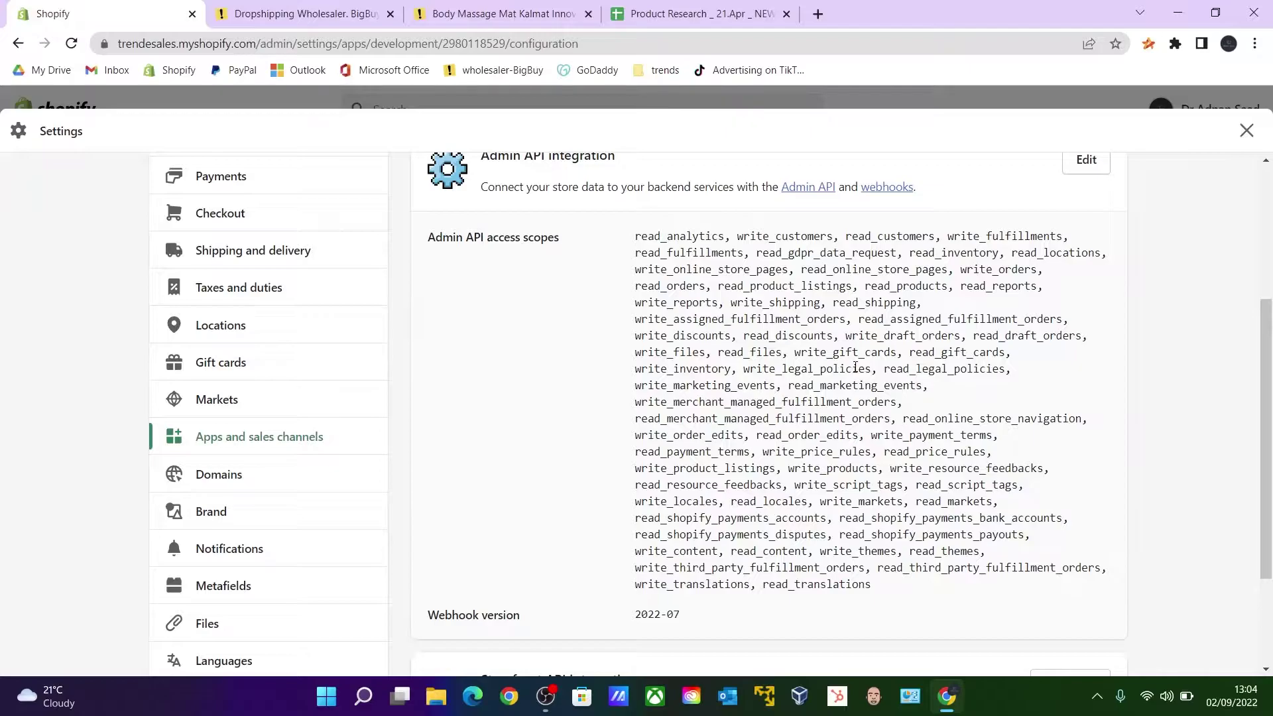
scroll(856, 368, up, 2)
- Edit the Admin API scopes and filter by 'inv' then 'prod' to check inventory and product access
click(1085, 328)
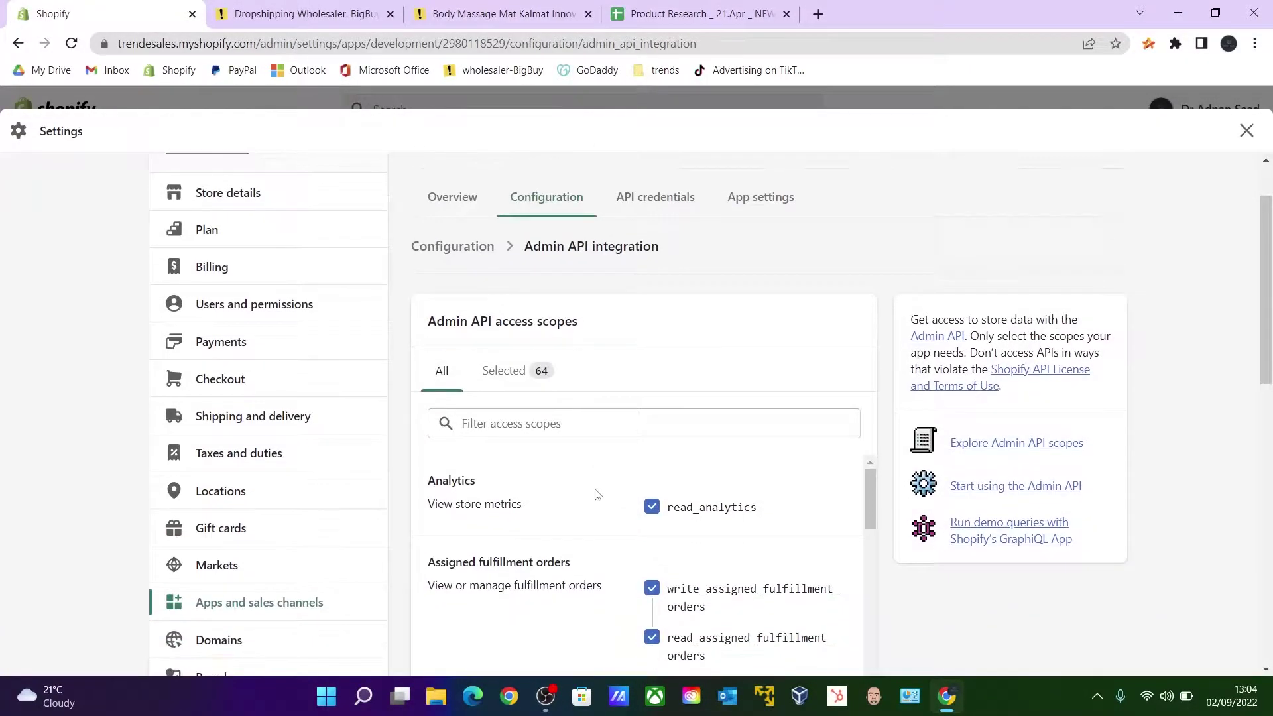
scroll(598, 494, down, 3)
scroll(598, 494, up, 3)
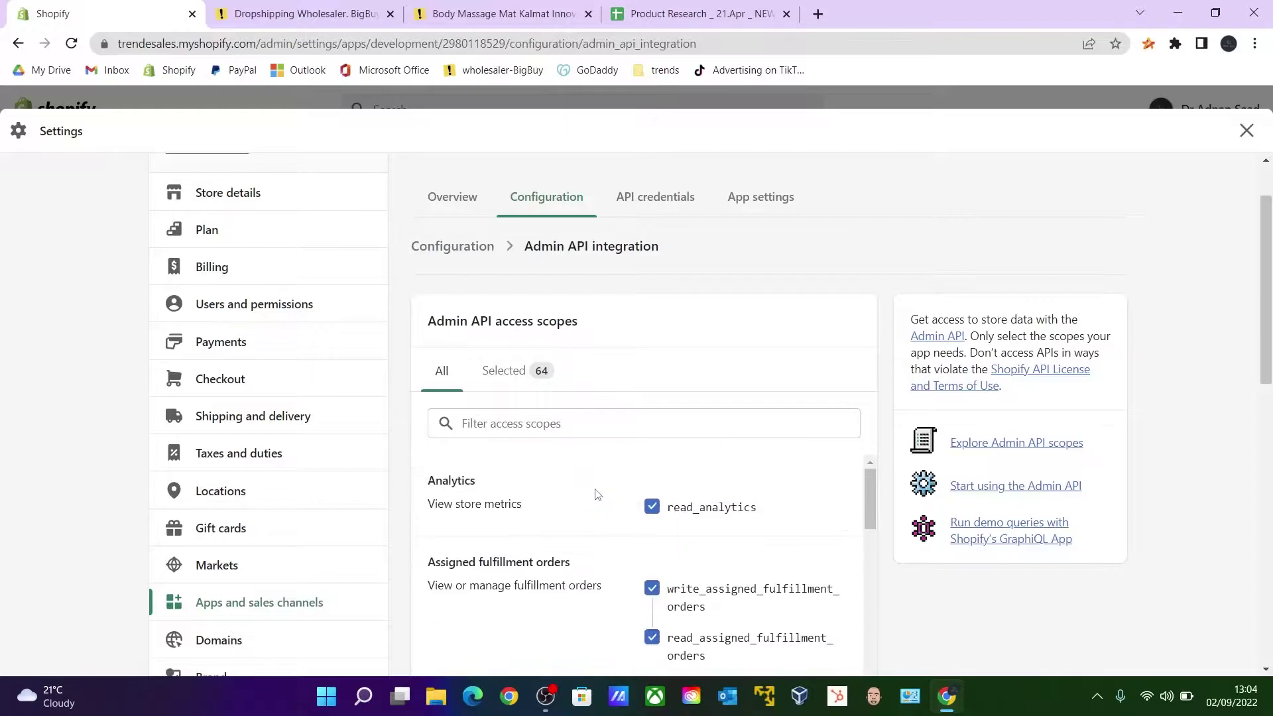
click(585, 424)
text(inve)
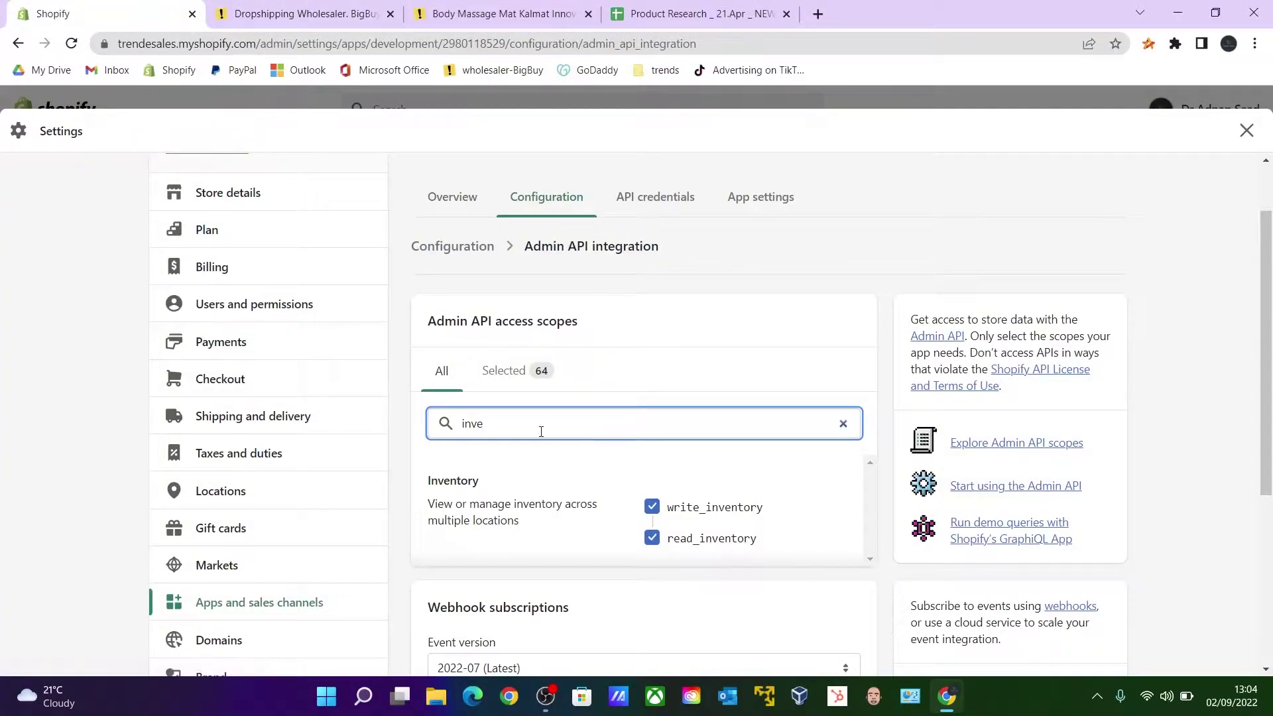
key(BackSpace)
key(BackSpace)
key(BackSpace)
key(BackSpace)
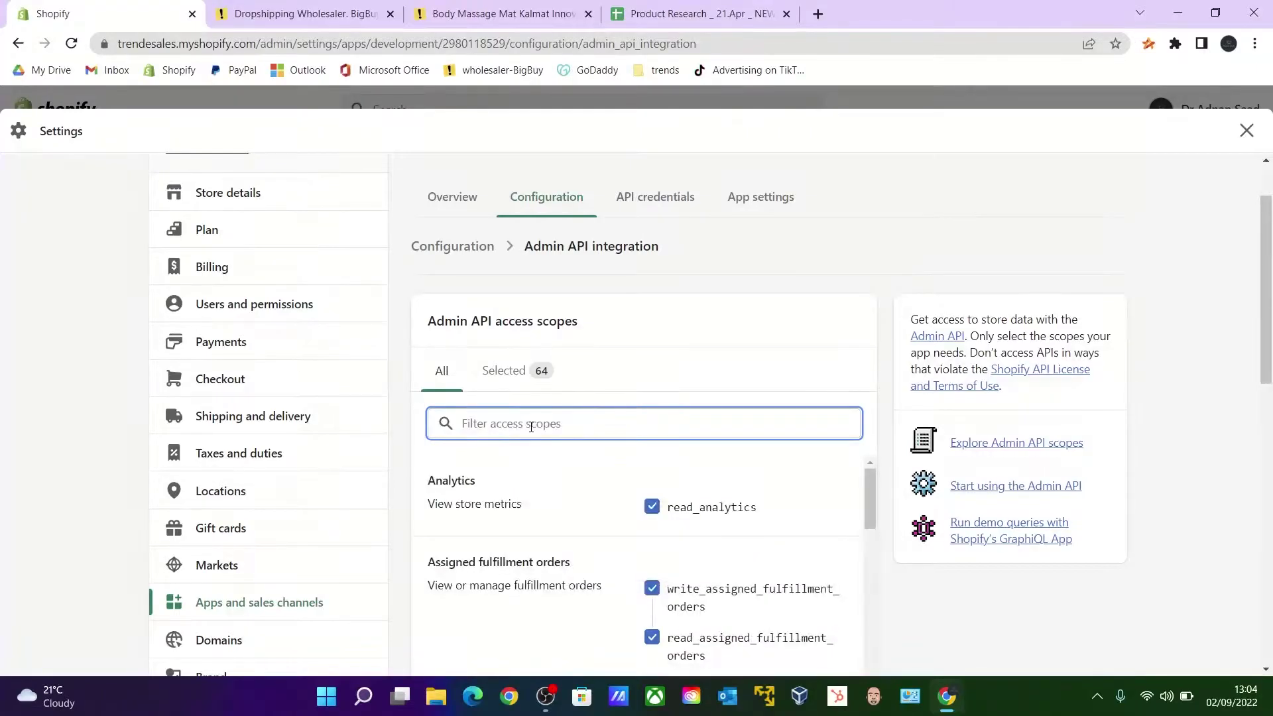
text(product)
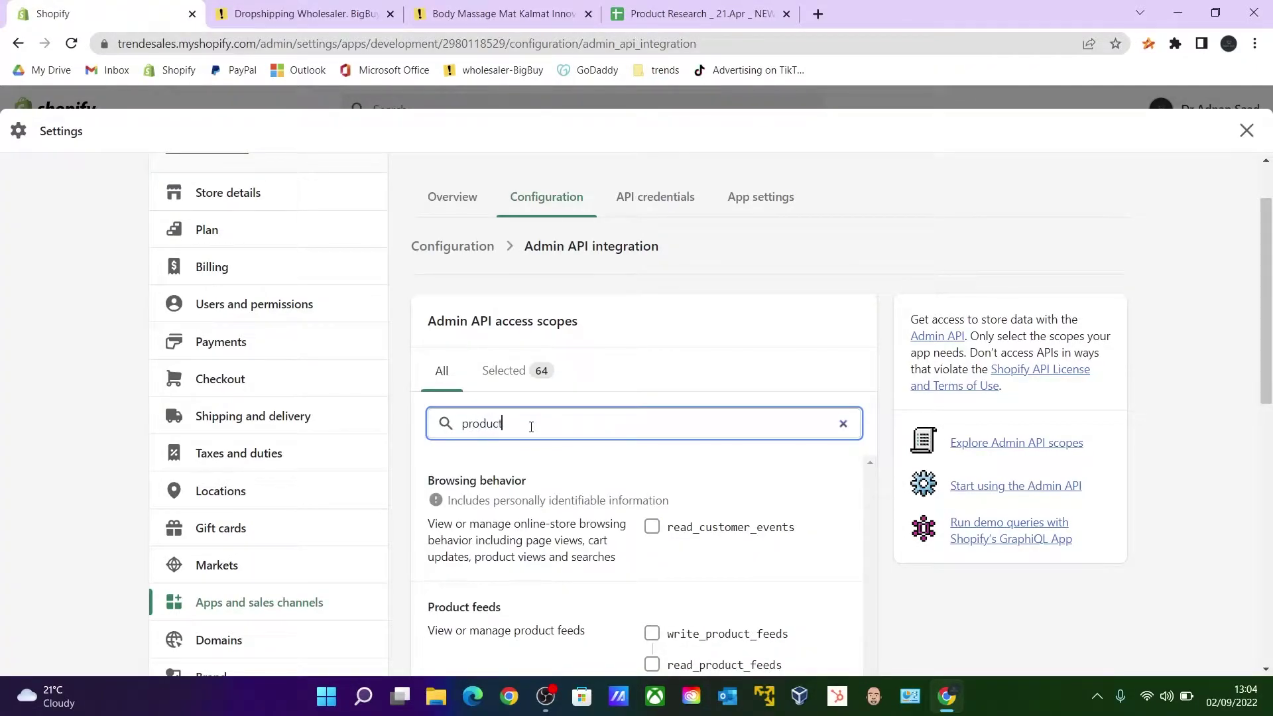
scroll(612, 451, down, 6)
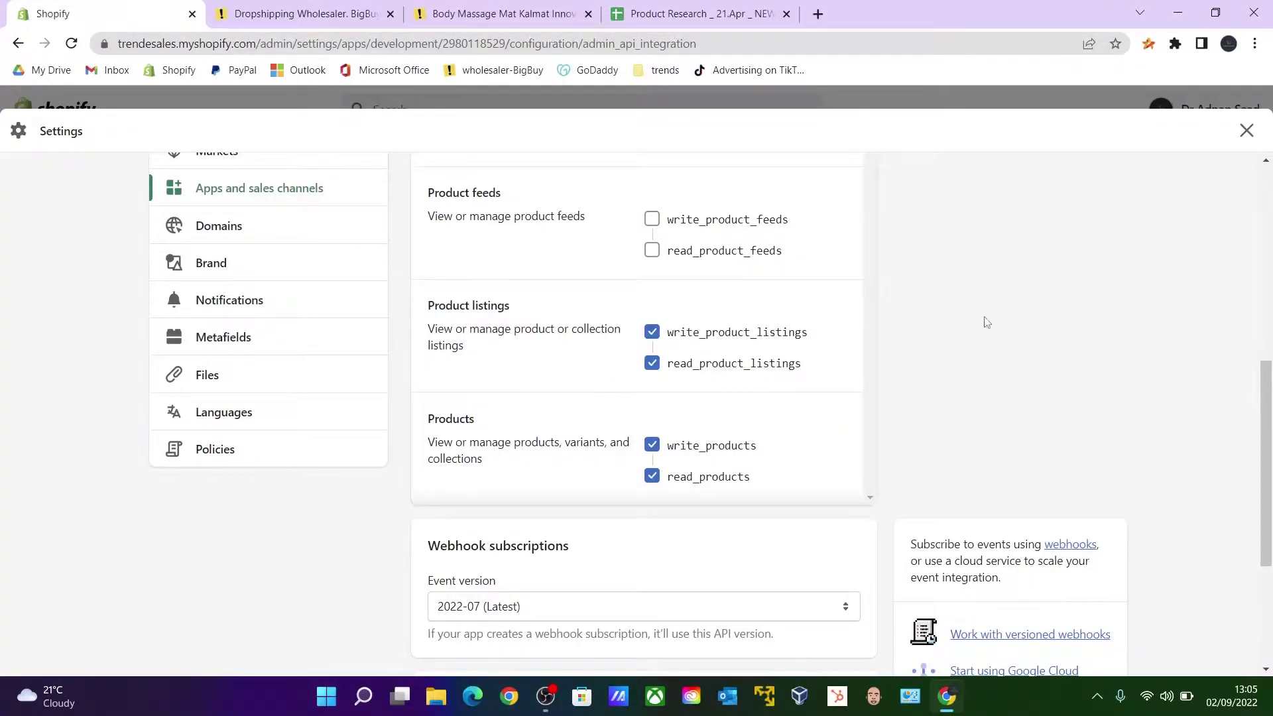
- Close Settings and open the store's Products list
click(1247, 131)
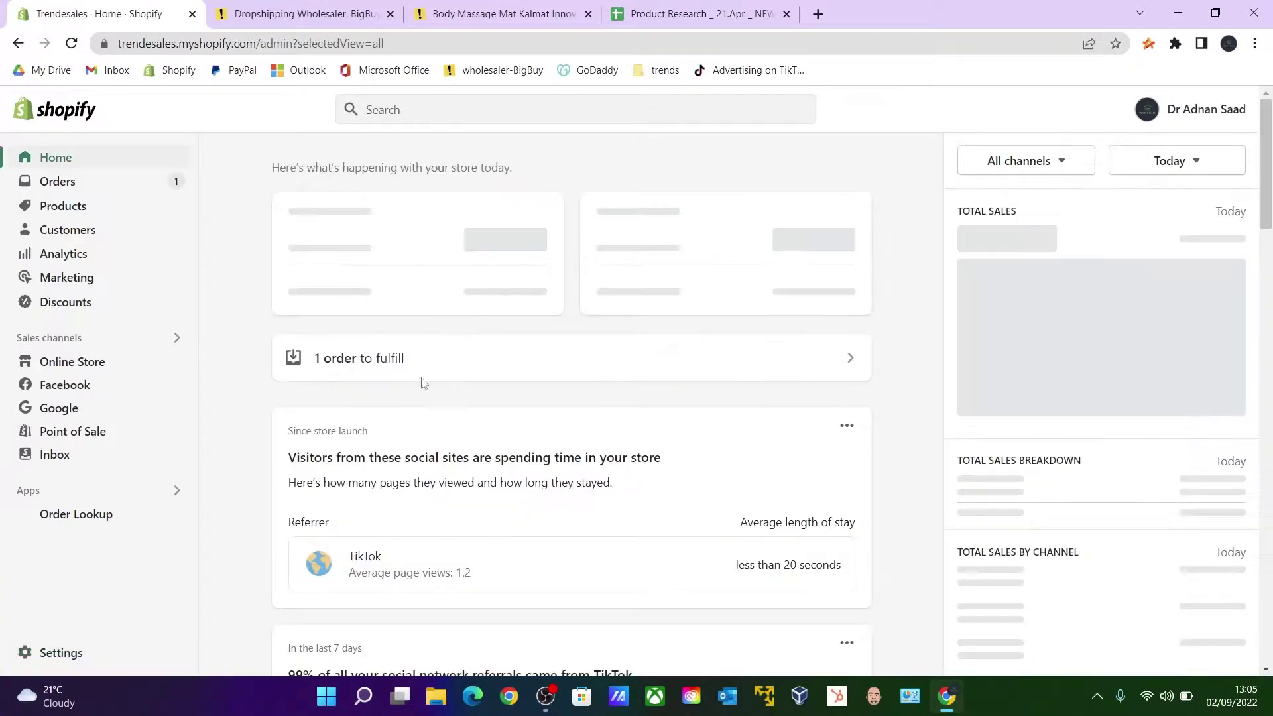
click(57, 181)
click(66, 263)
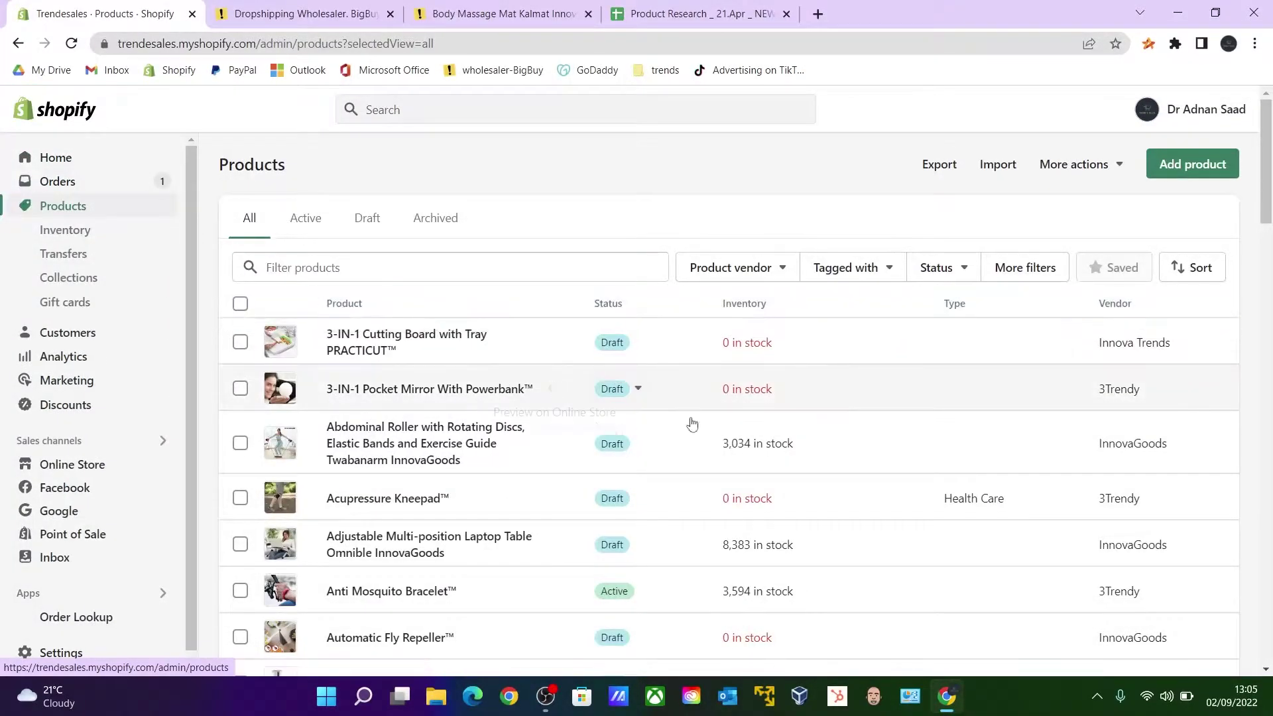
scroll(734, 424, down, 2)
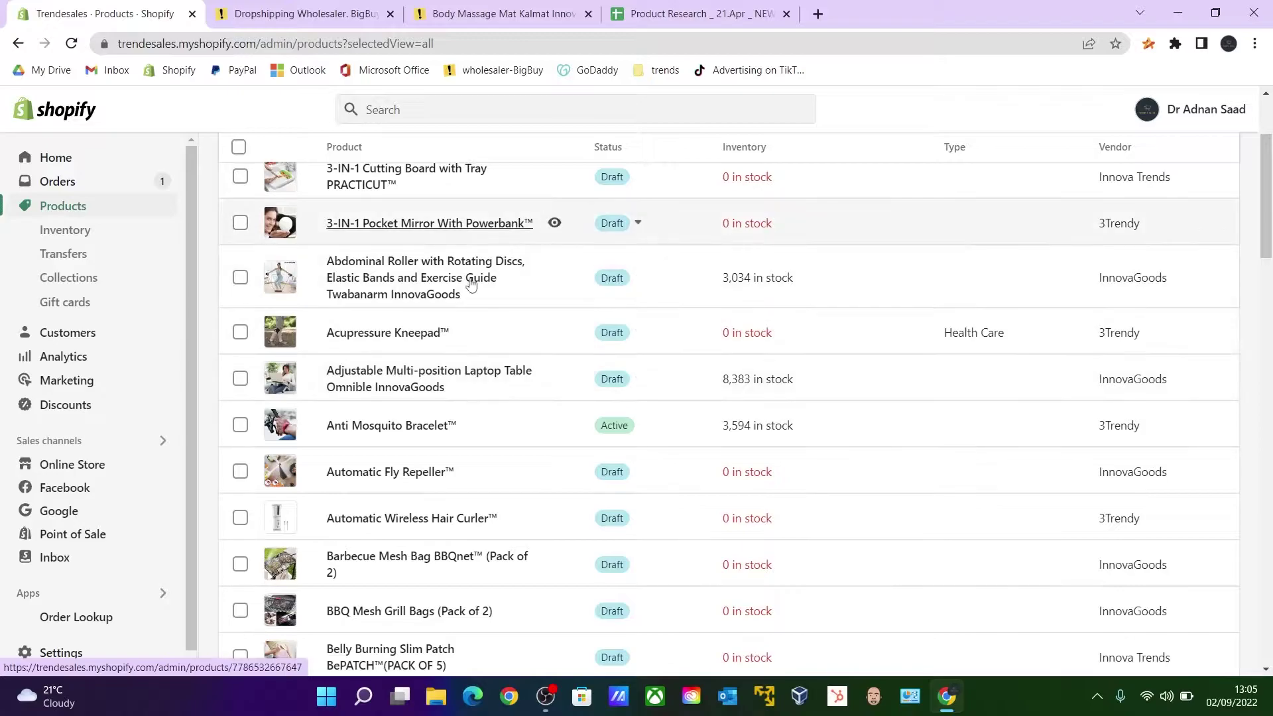
scroll(562, 391, up, 2)
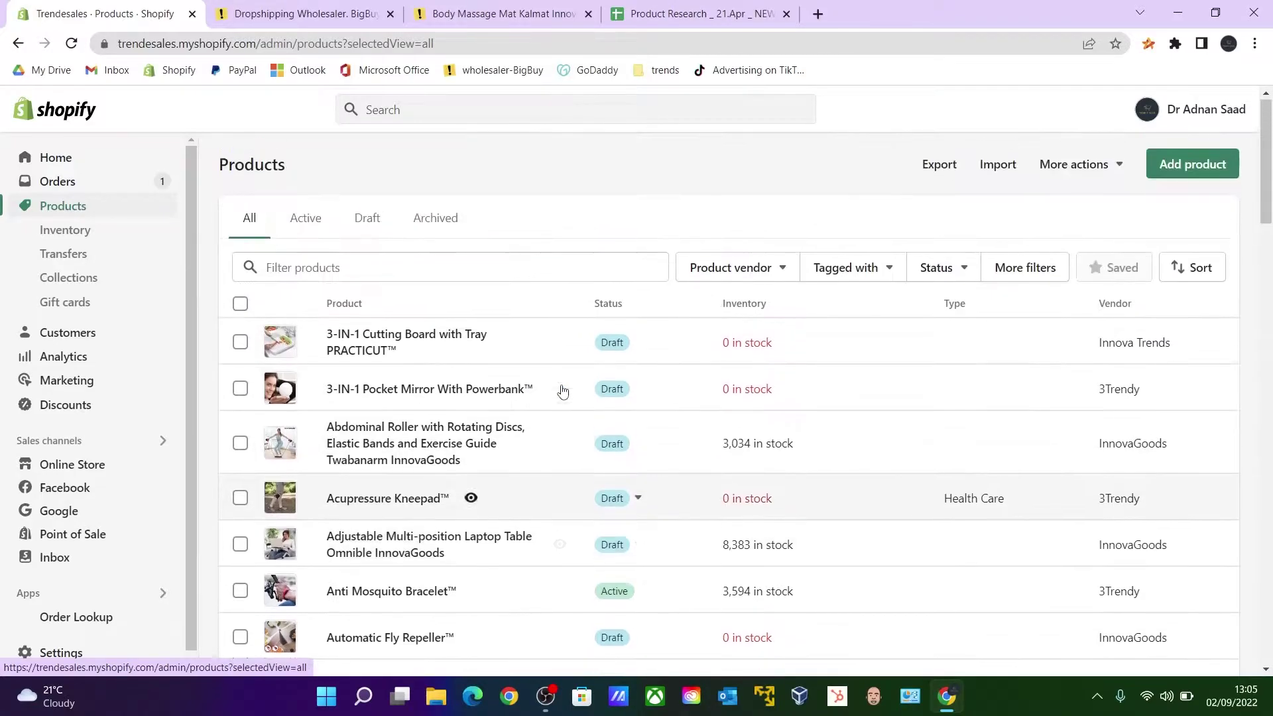
- Sort products by Created (newest first) and check the Abdominal Roller's Draft status dropdown
click(1188, 267)
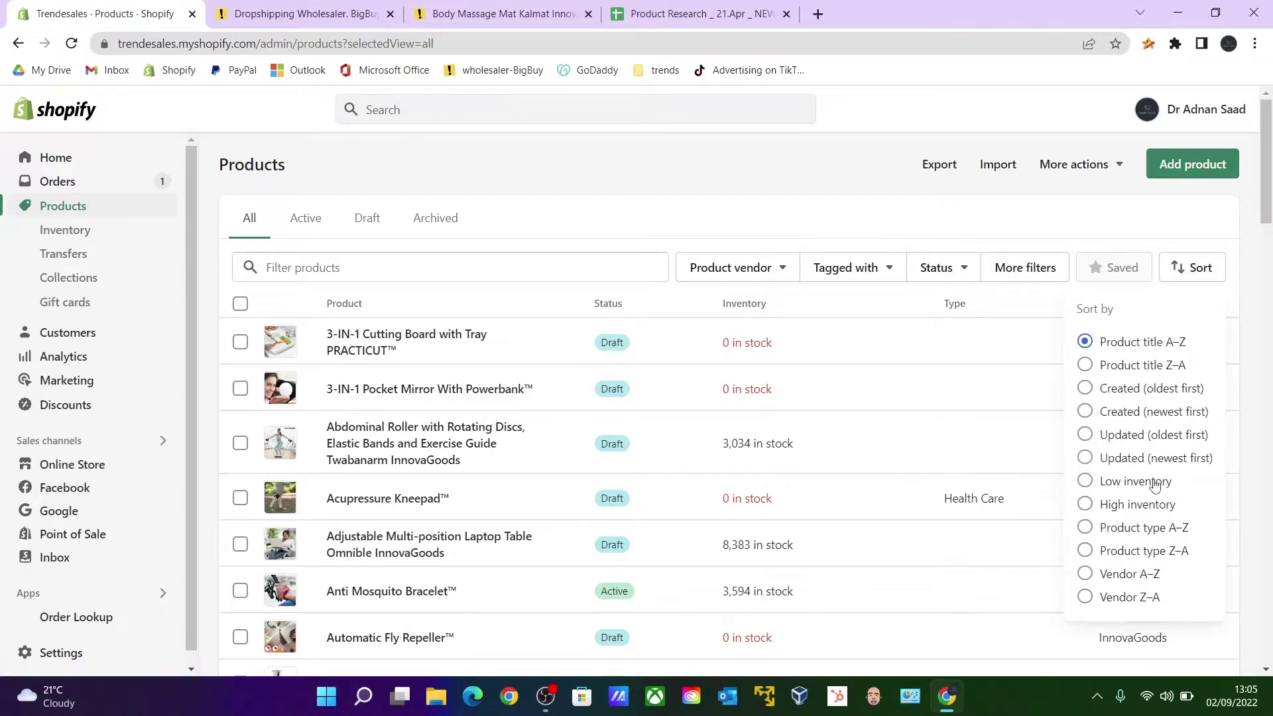
click(1130, 415)
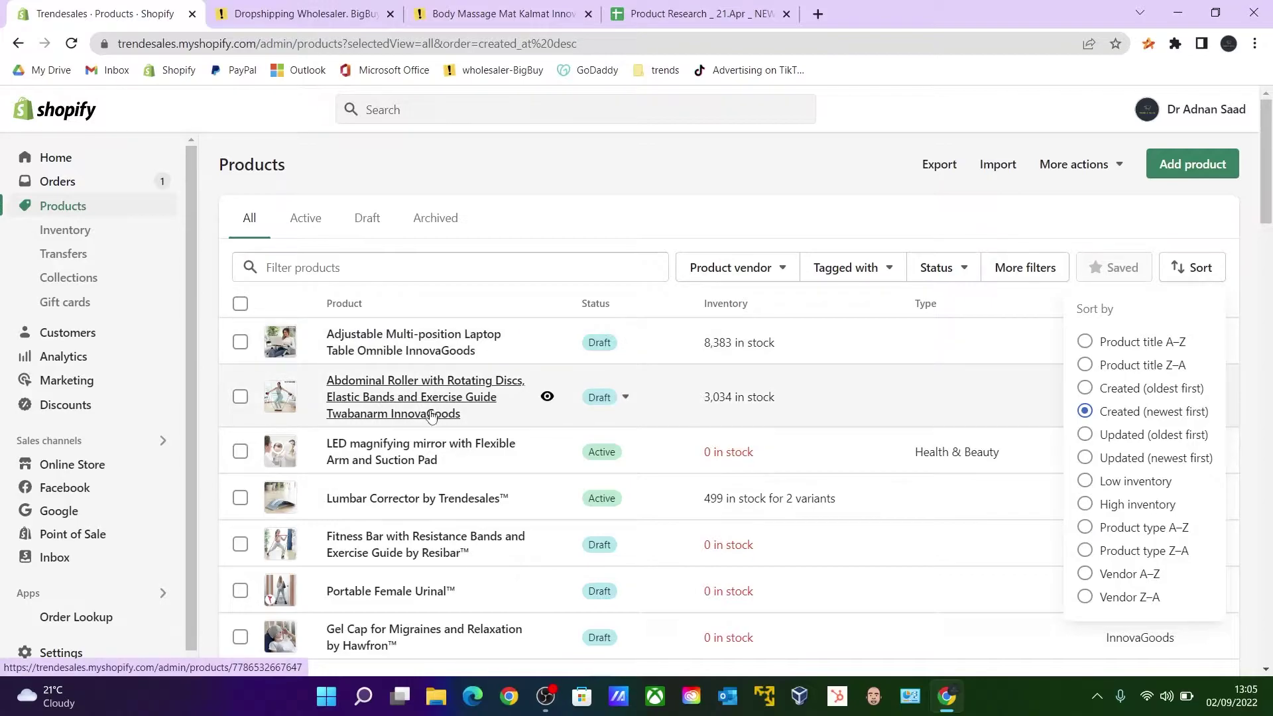
click(624, 399)
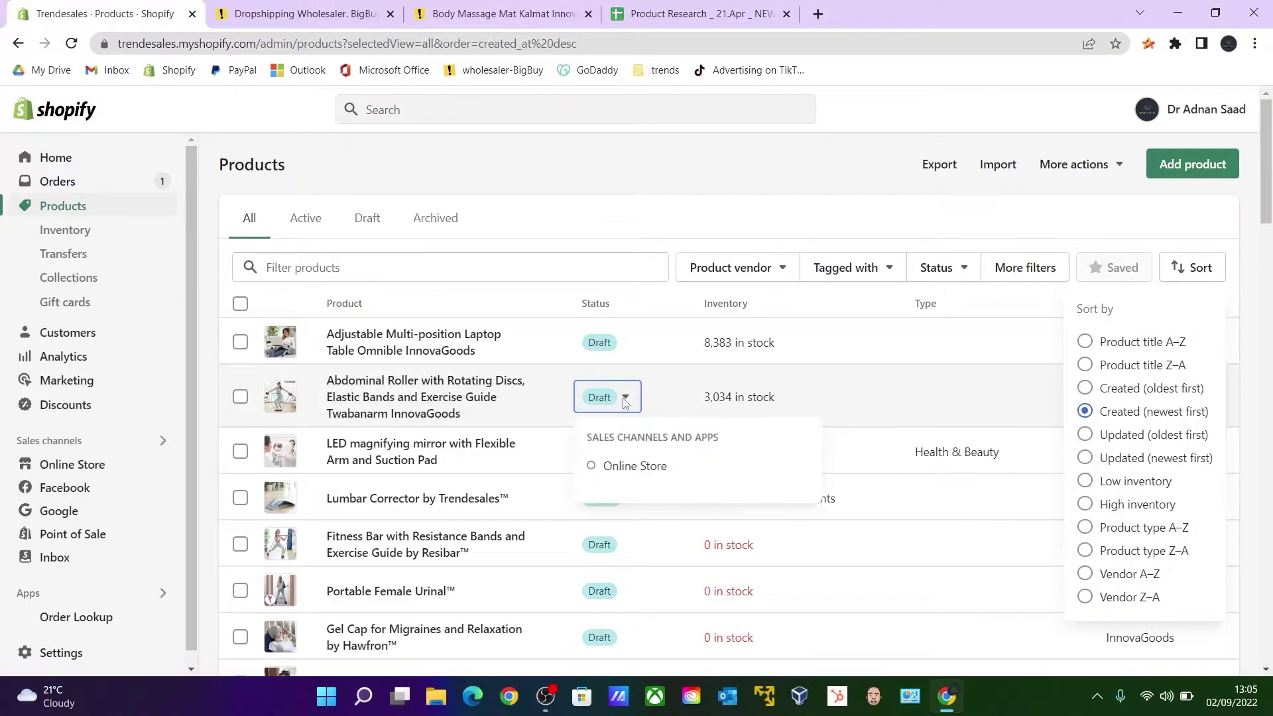
click(624, 401)
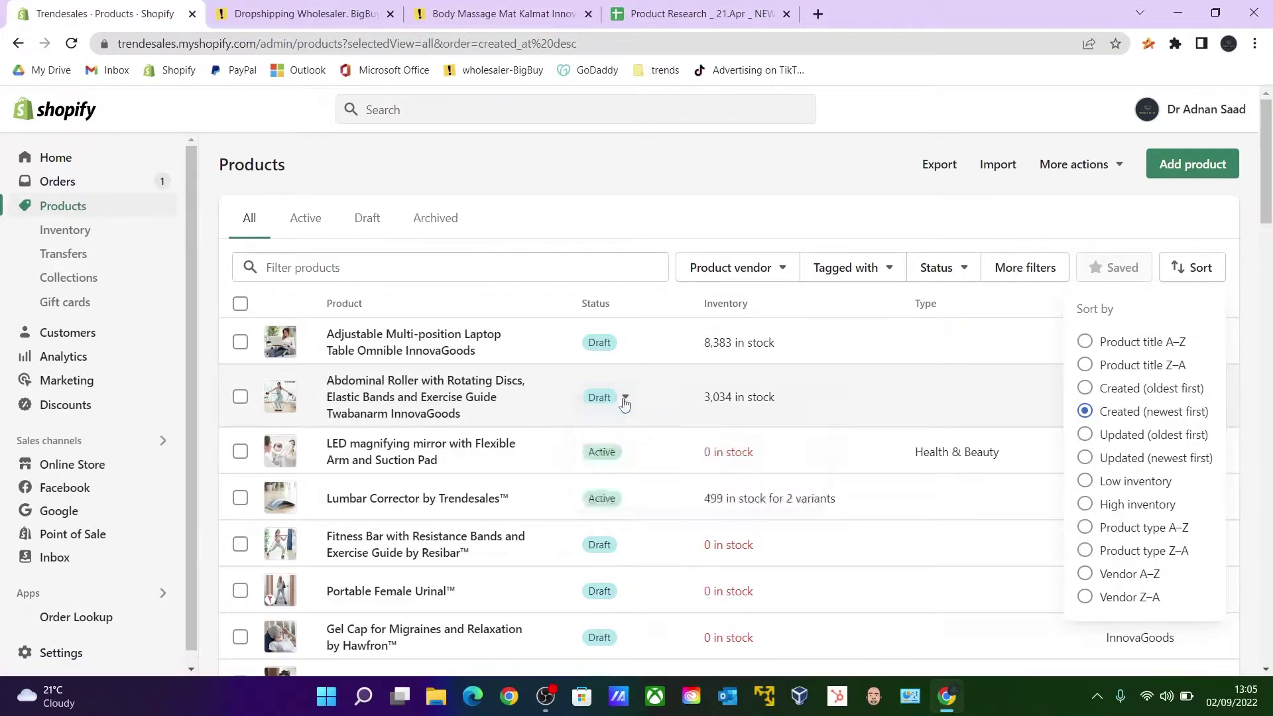
- Switch to BigBuy and open the account control panel
click(281, 15)
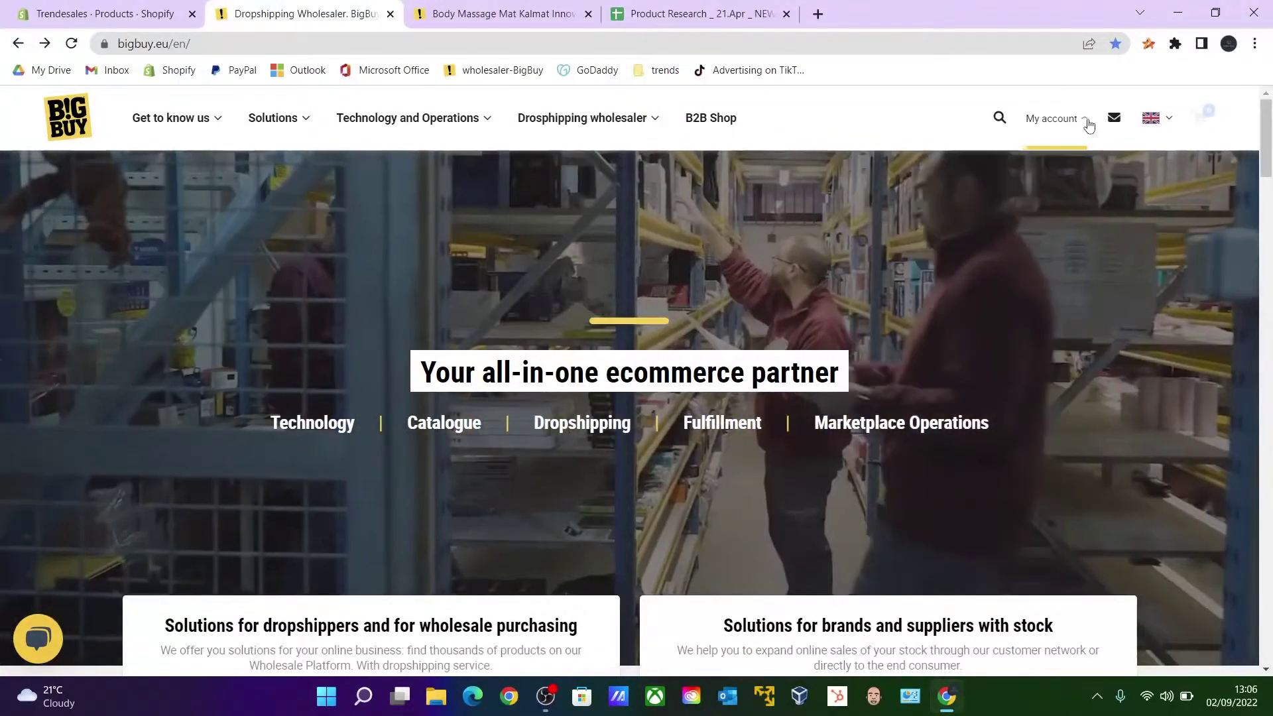
mouse_move(1089, 111)
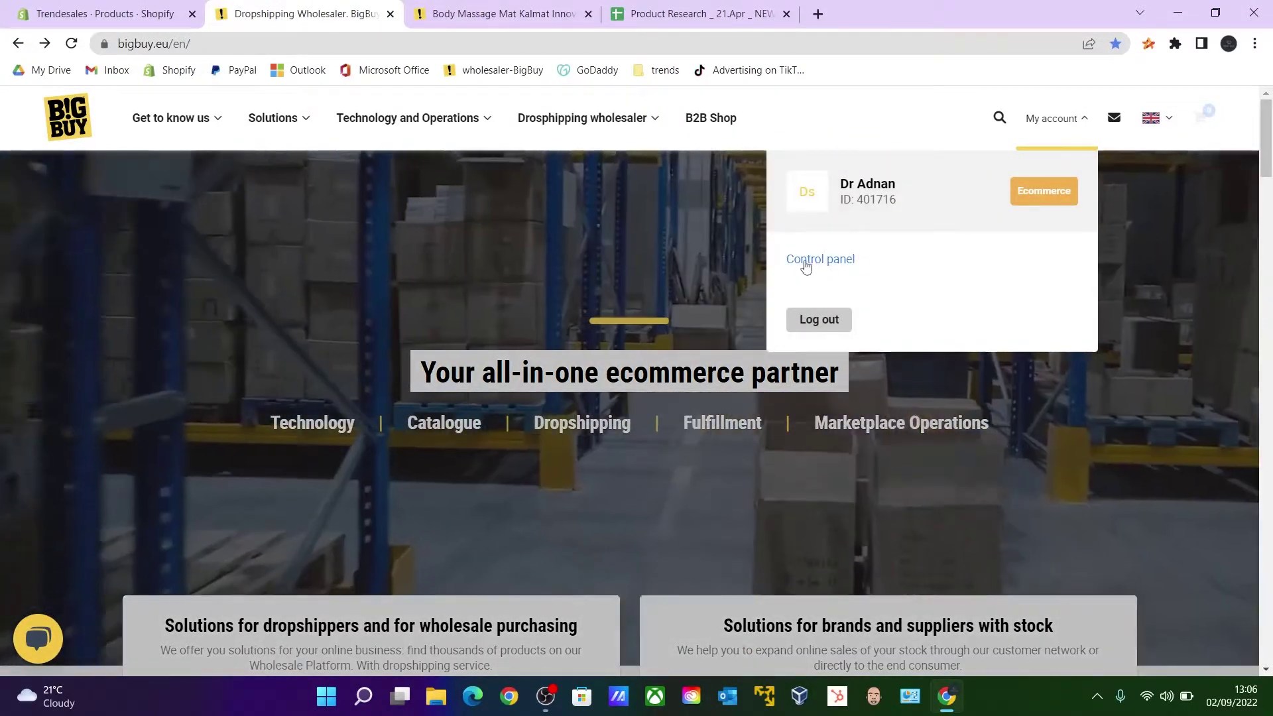
click(805, 260)
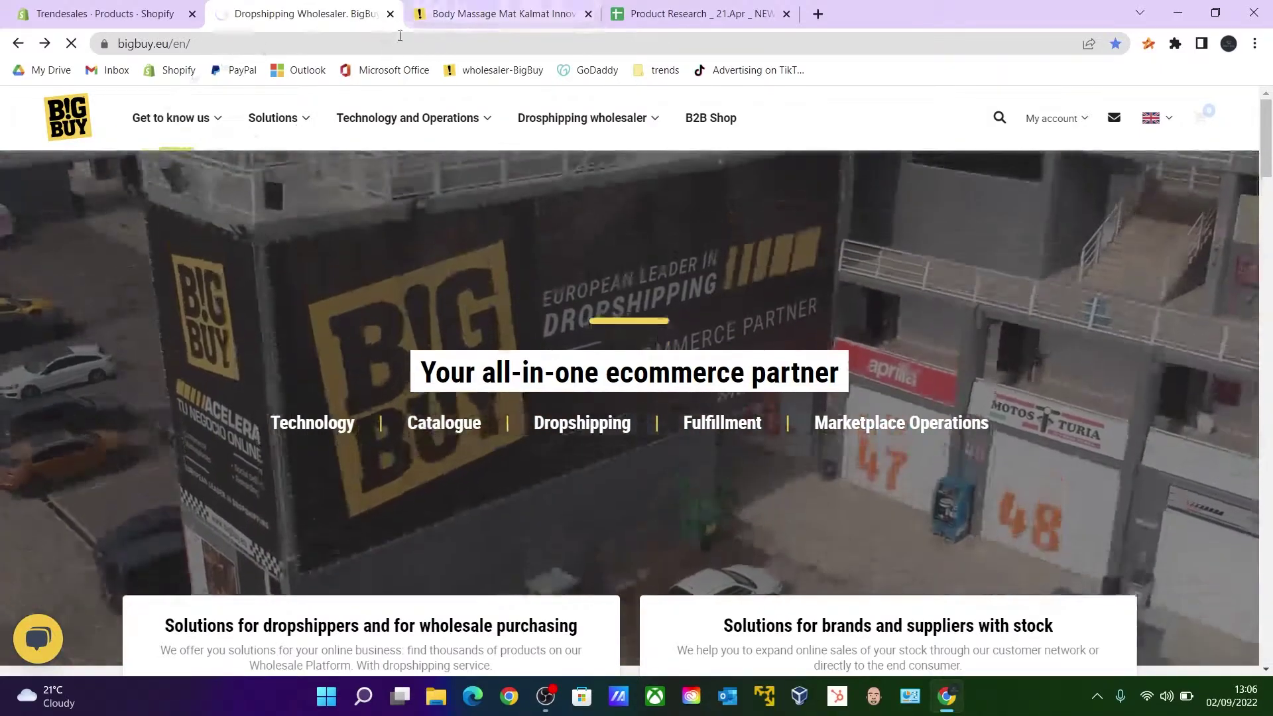
- Select the Body Massage Mat's Ref. code on its BigBuy product page
click(463, 24)
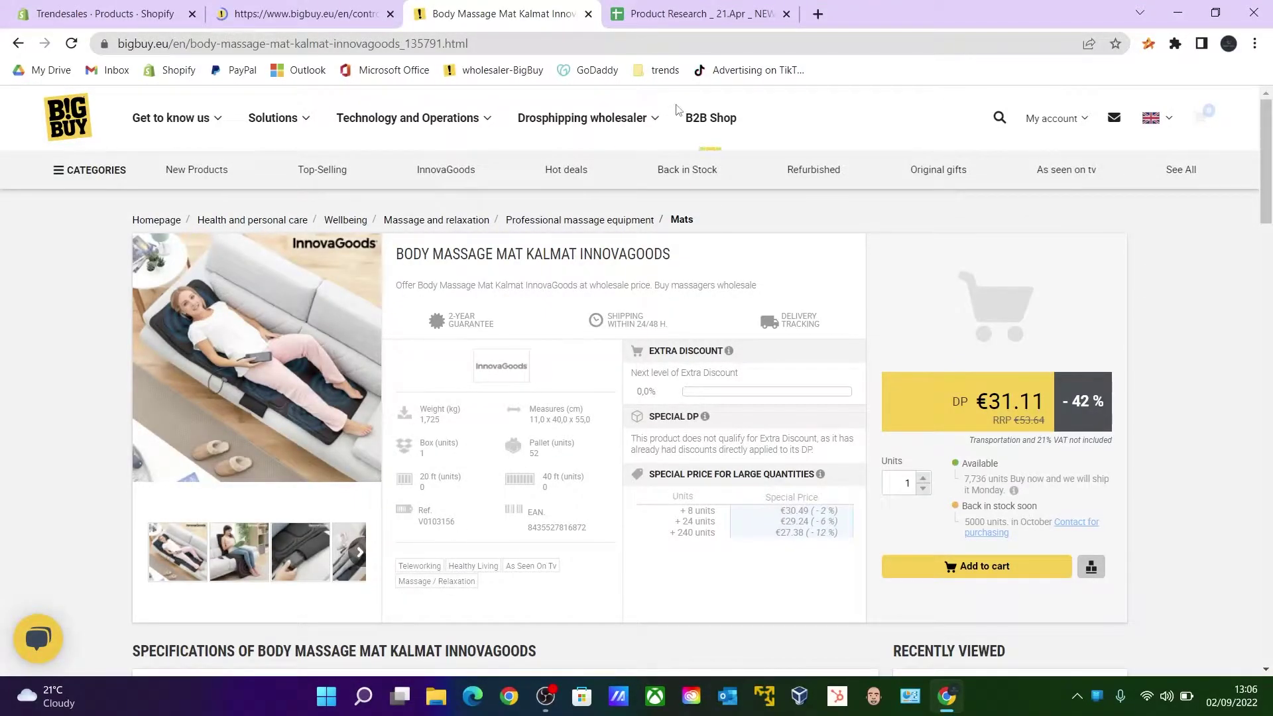
click(677, 18)
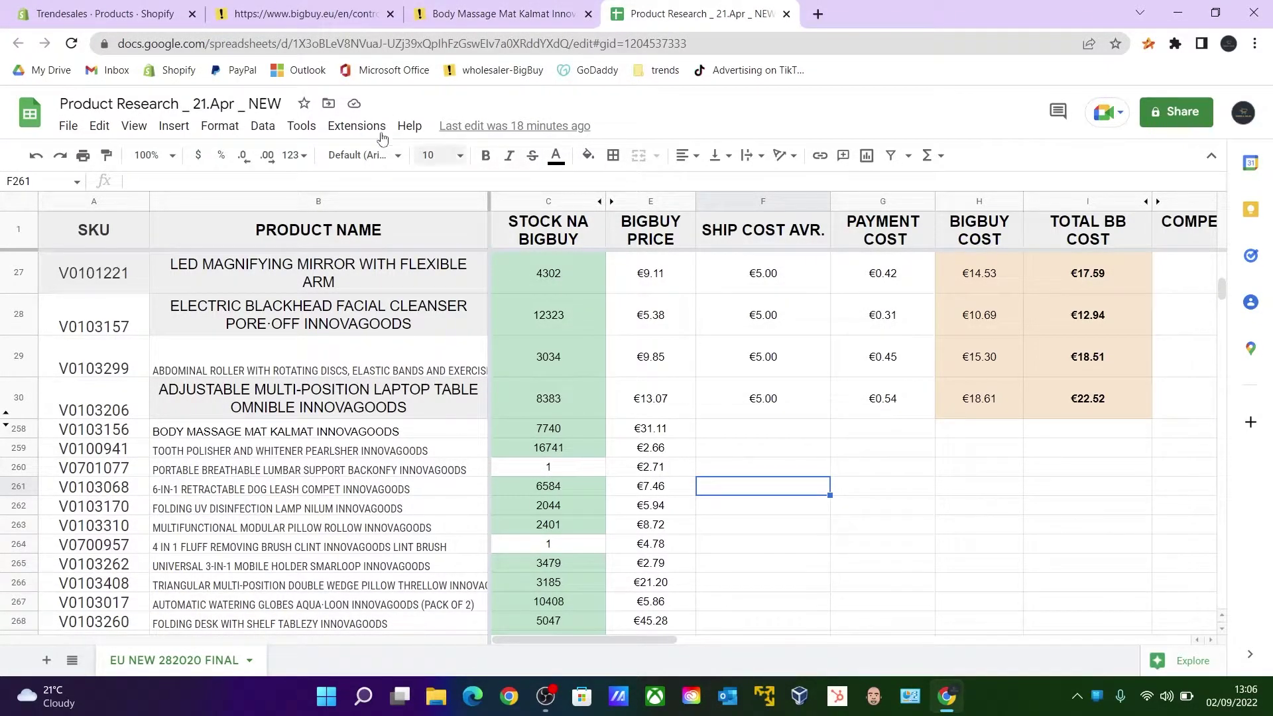
click(460, 14)
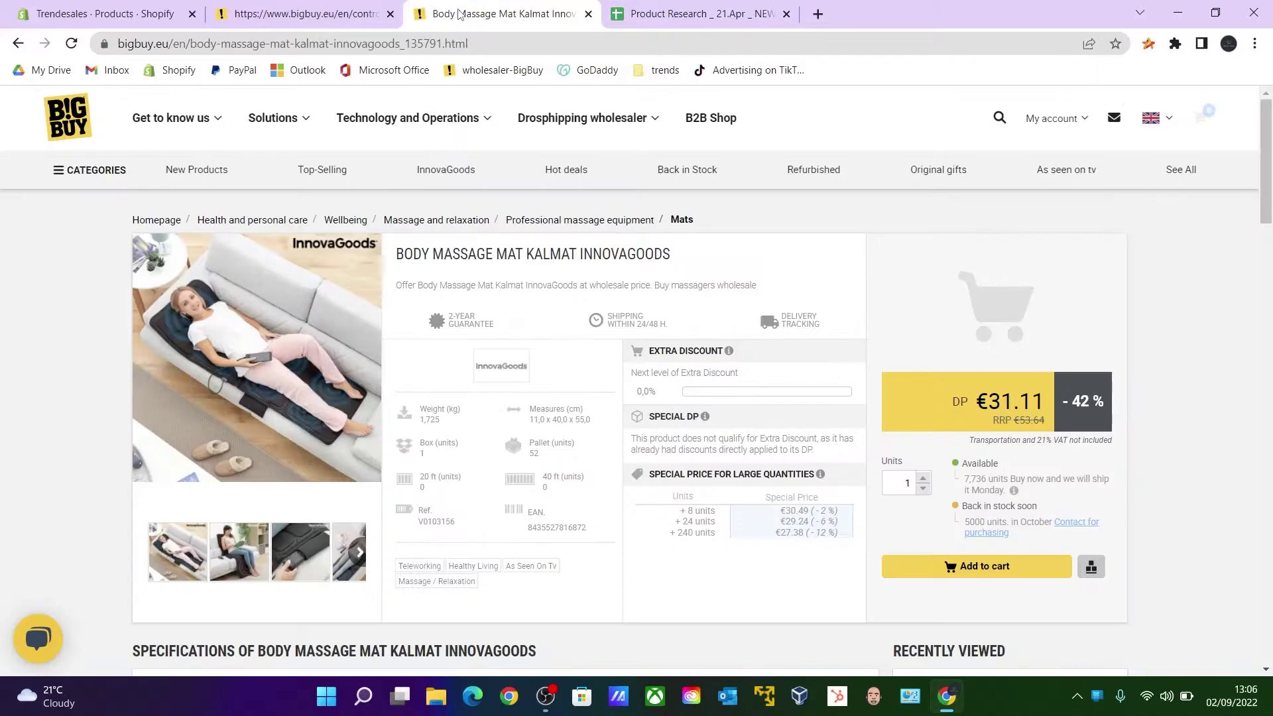
drag(422, 525, 453, 526)
- Open Multi-channel > Softwares Ecommerce > Trendesales configuration and dismiss the configuration-finished reminder
click(306, 14)
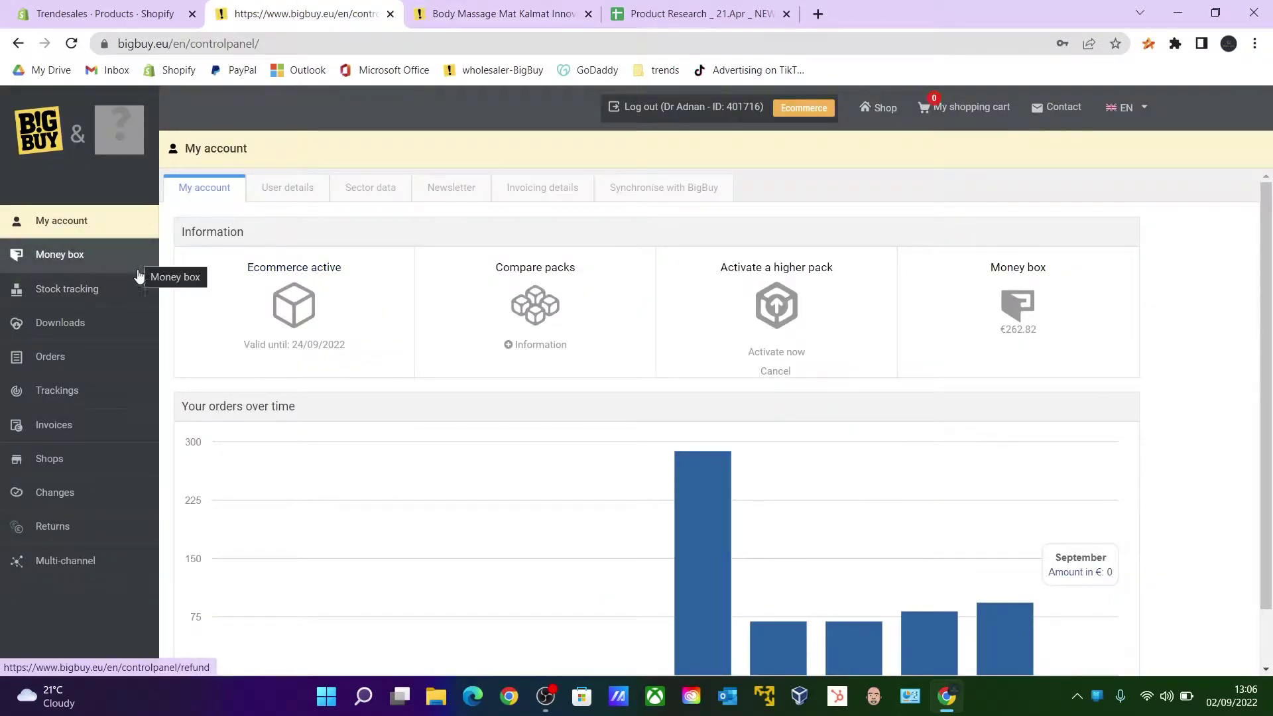
click(69, 562)
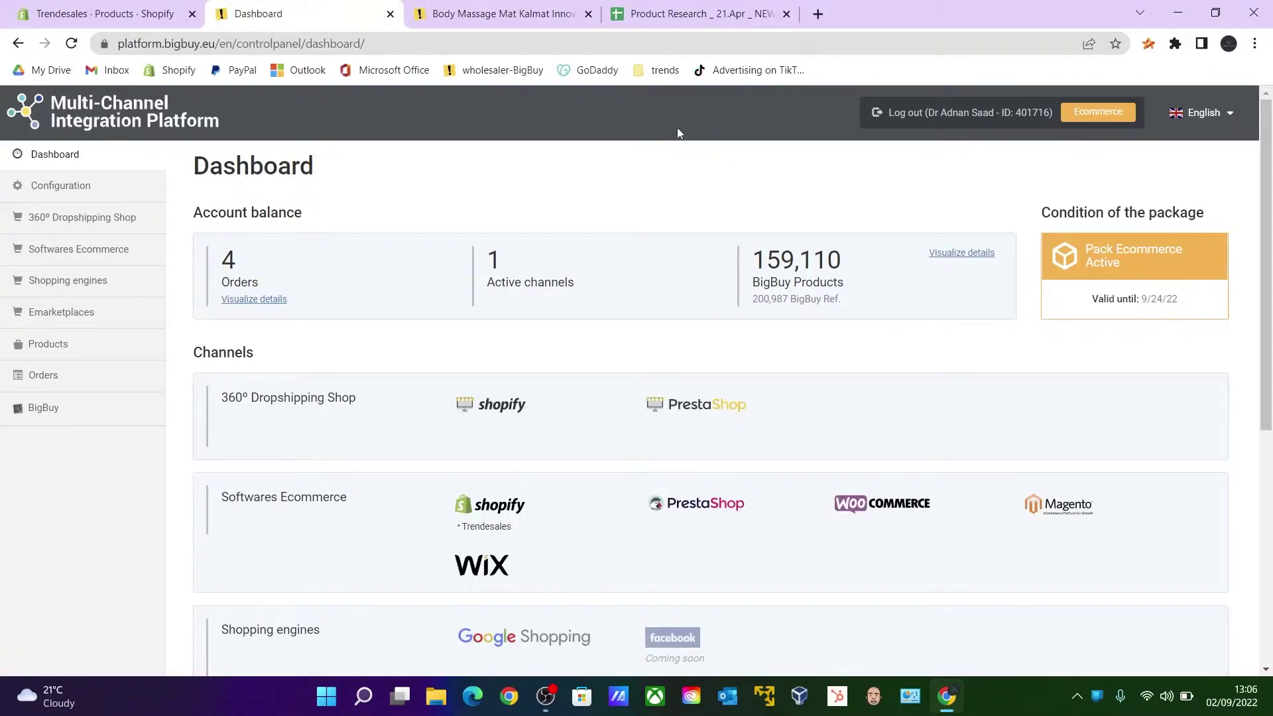
click(78, 251)
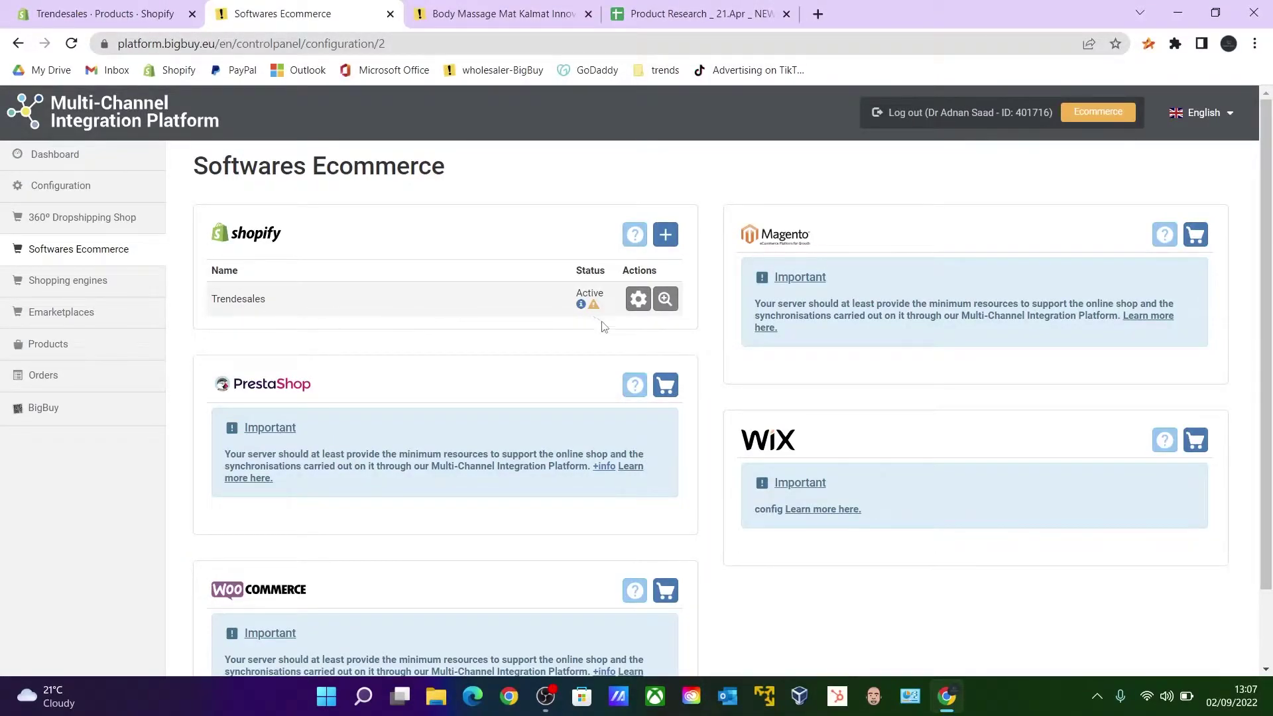
click(638, 300)
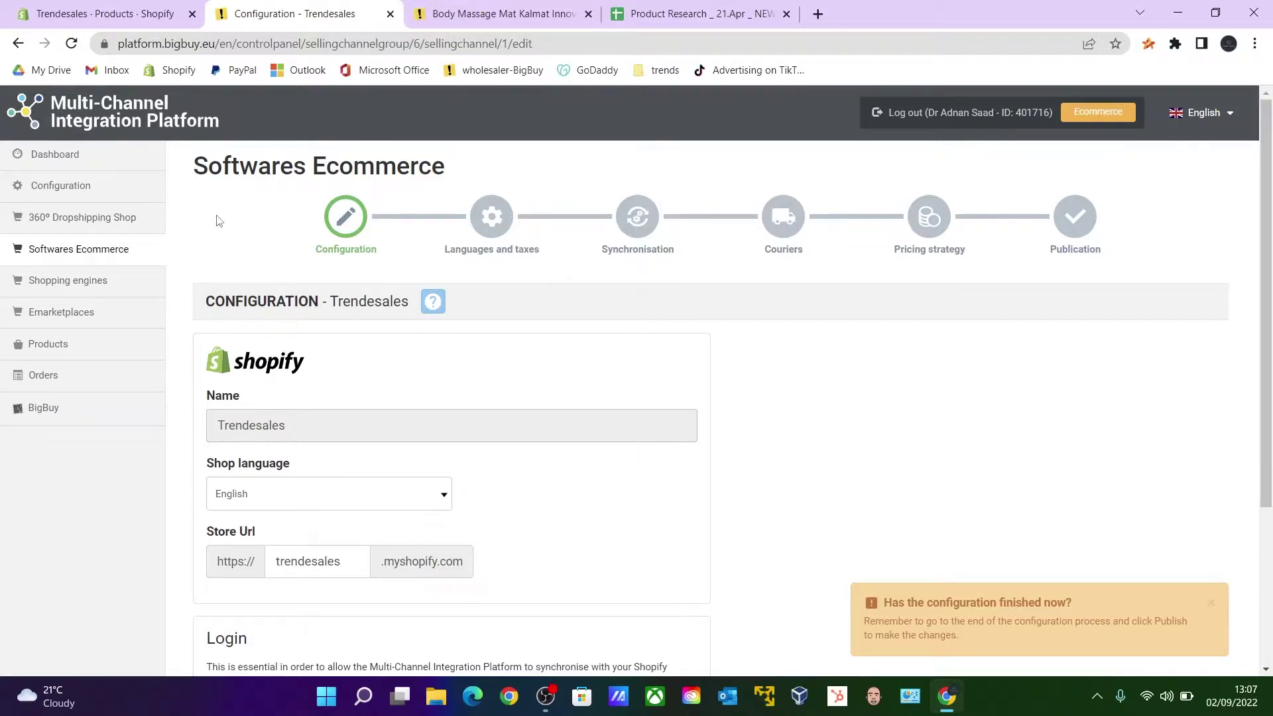
scroll(521, 369, down, 2)
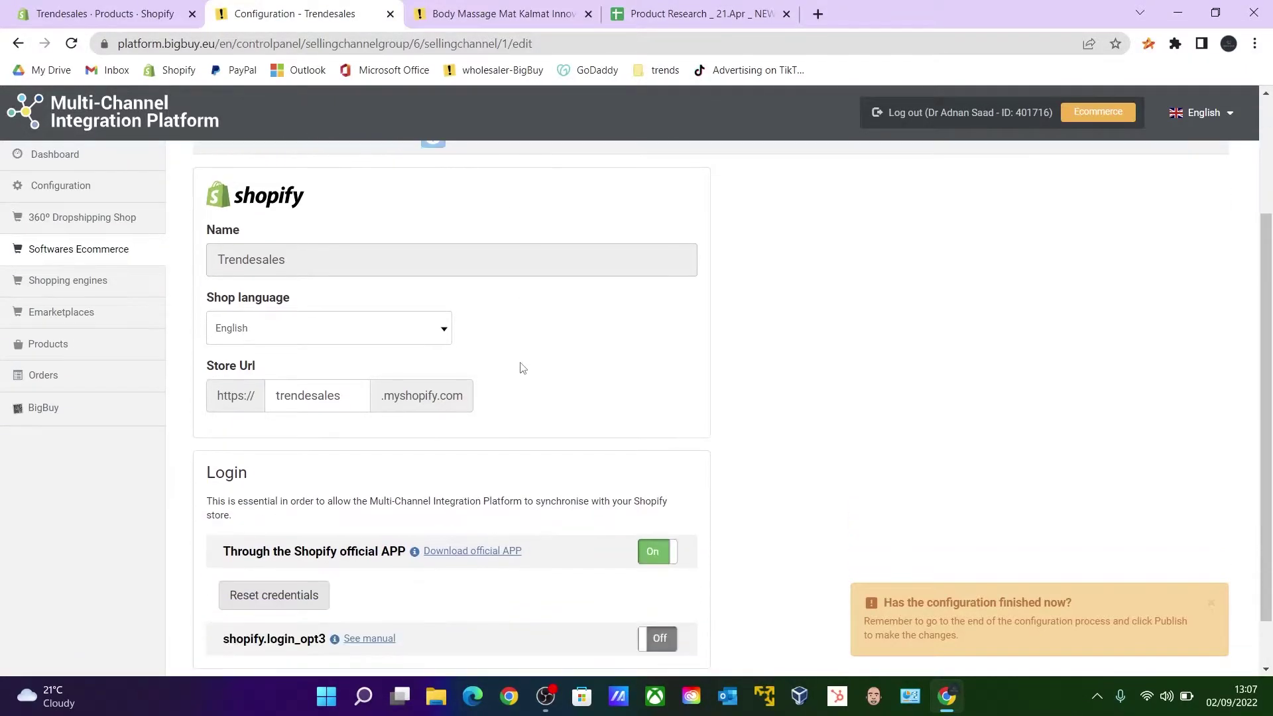
scroll(562, 331, down, 1)
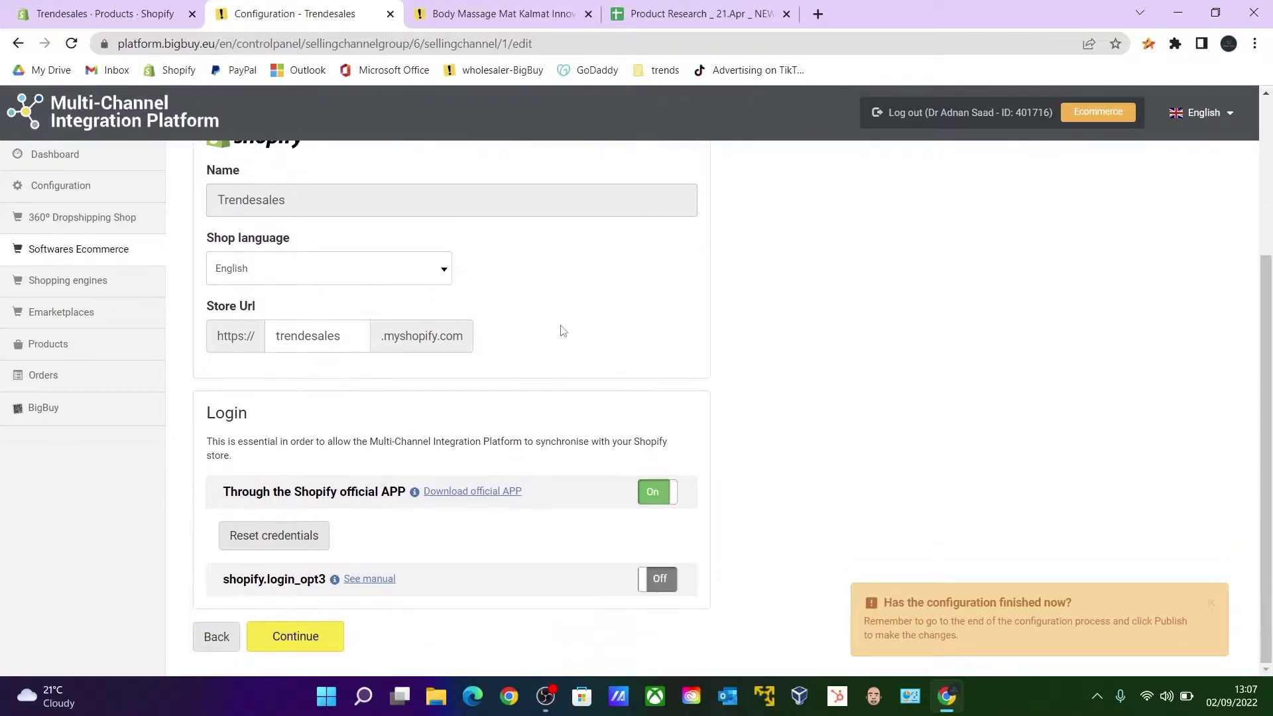
click(1212, 603)
- Continue to catalogue synchronisation and place the cursor in the References Add field
click(320, 647)
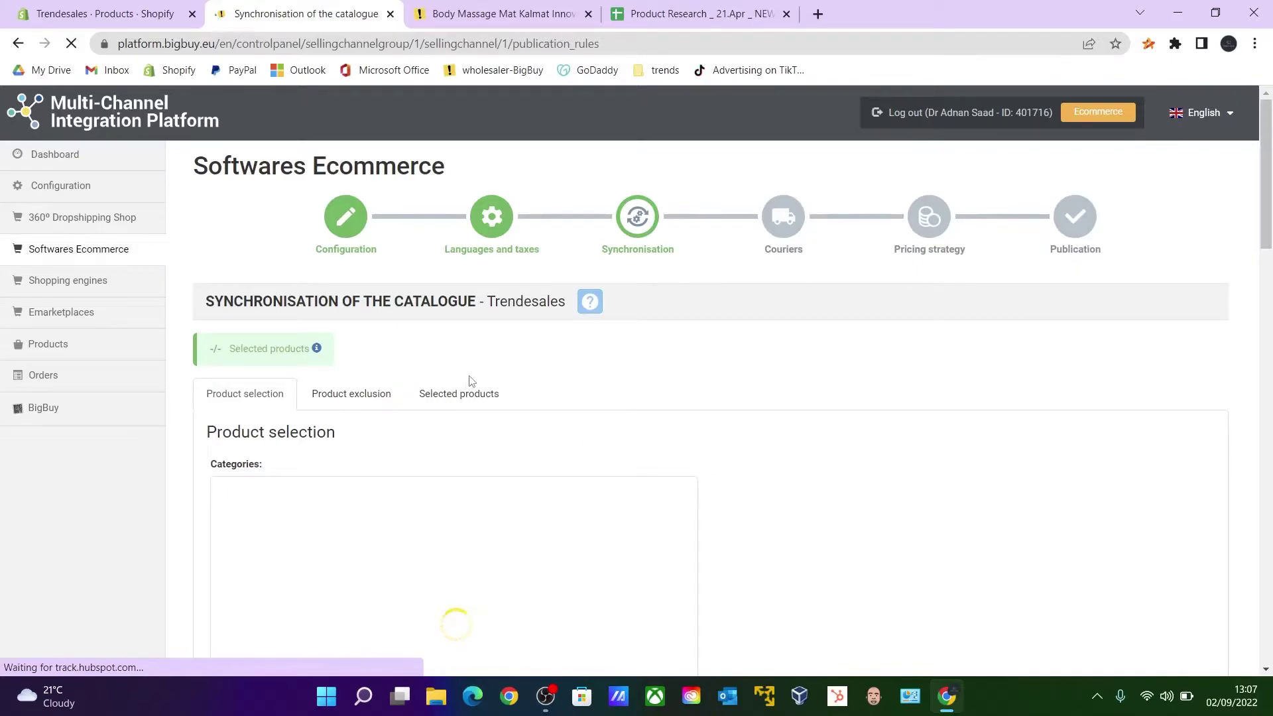
scroll(473, 371, down, 4)
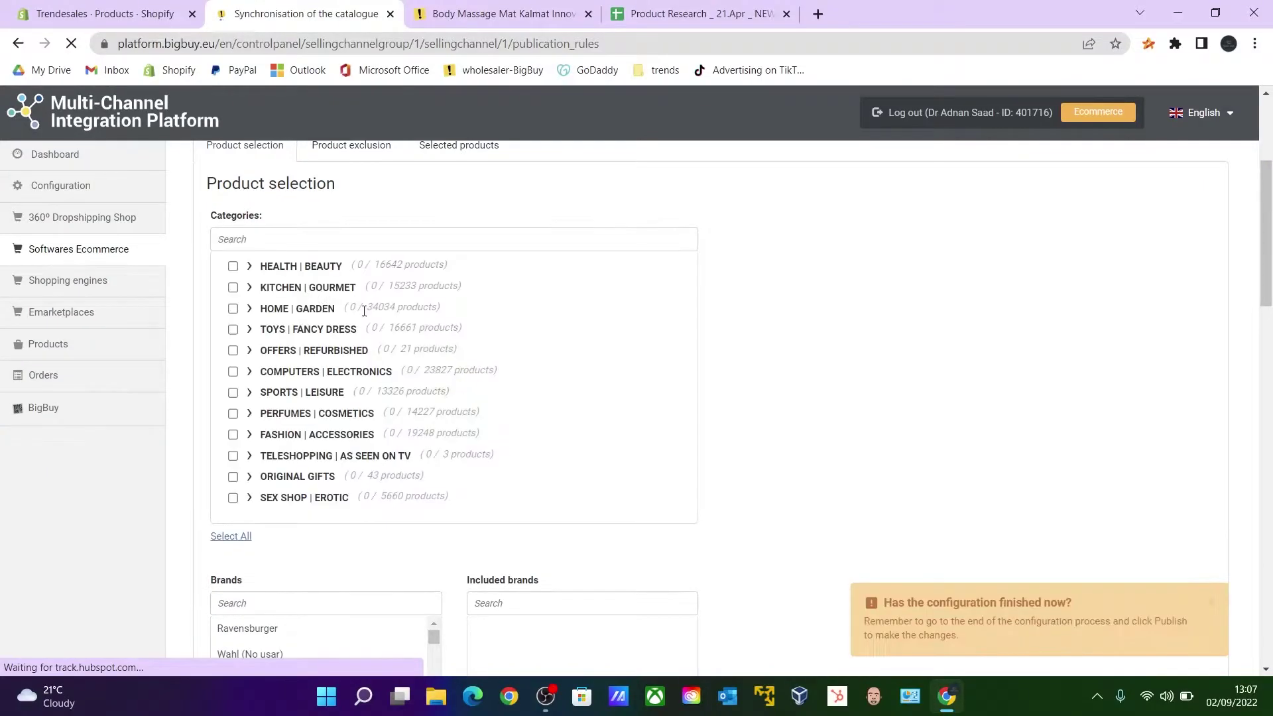
scroll(376, 317, down, 8)
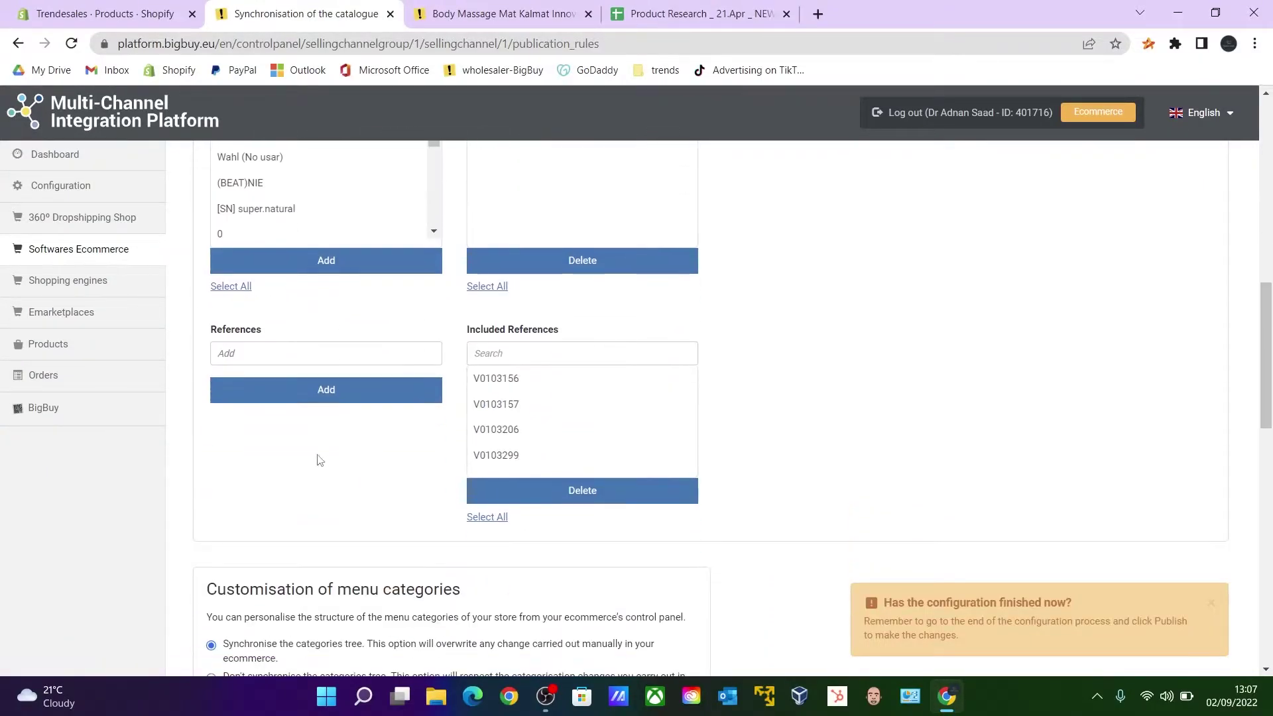
click(256, 352)
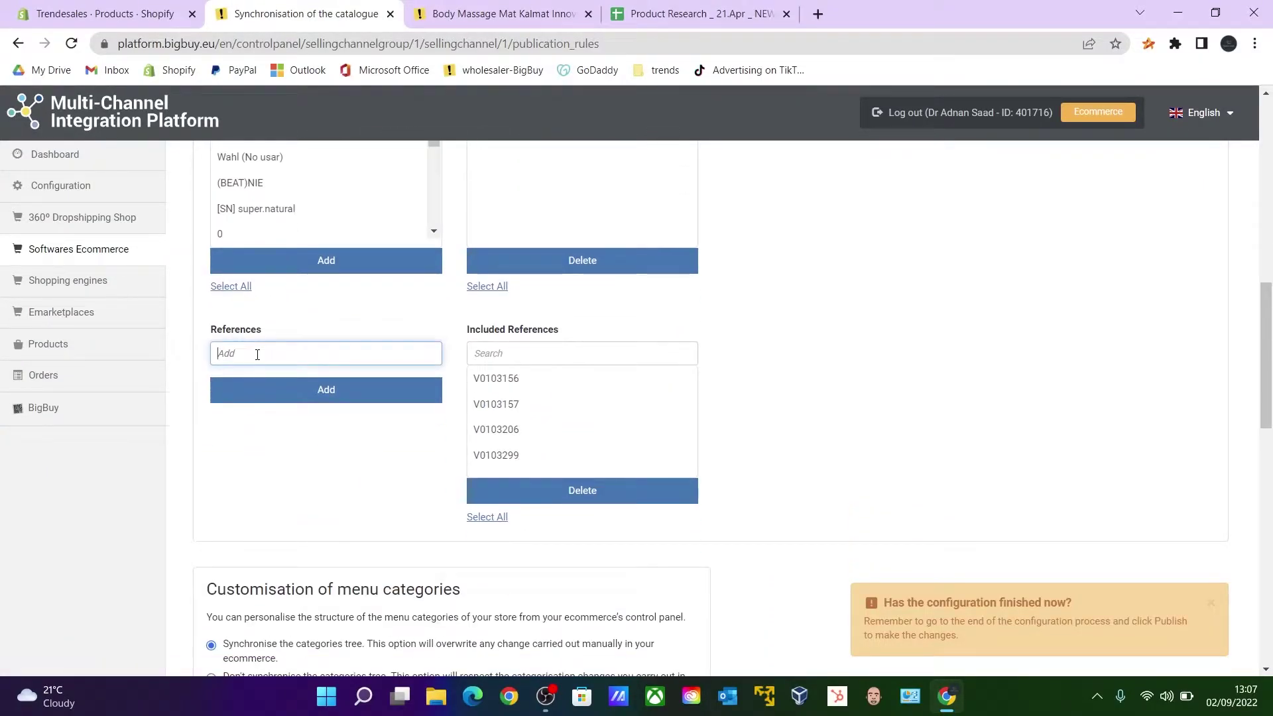
- Copy SKU V0103156 from cell A258, the Body Massage Mat Kalmat row, in Product Research
click(672, 13)
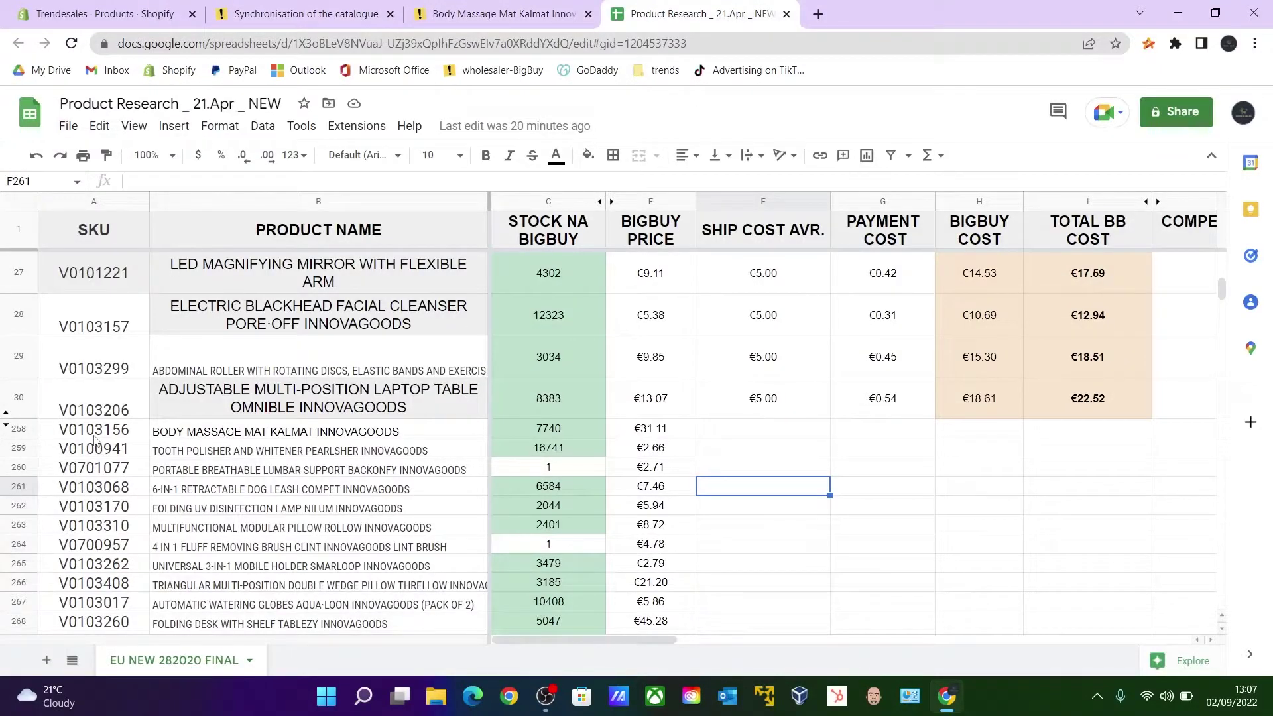
click(95, 431)
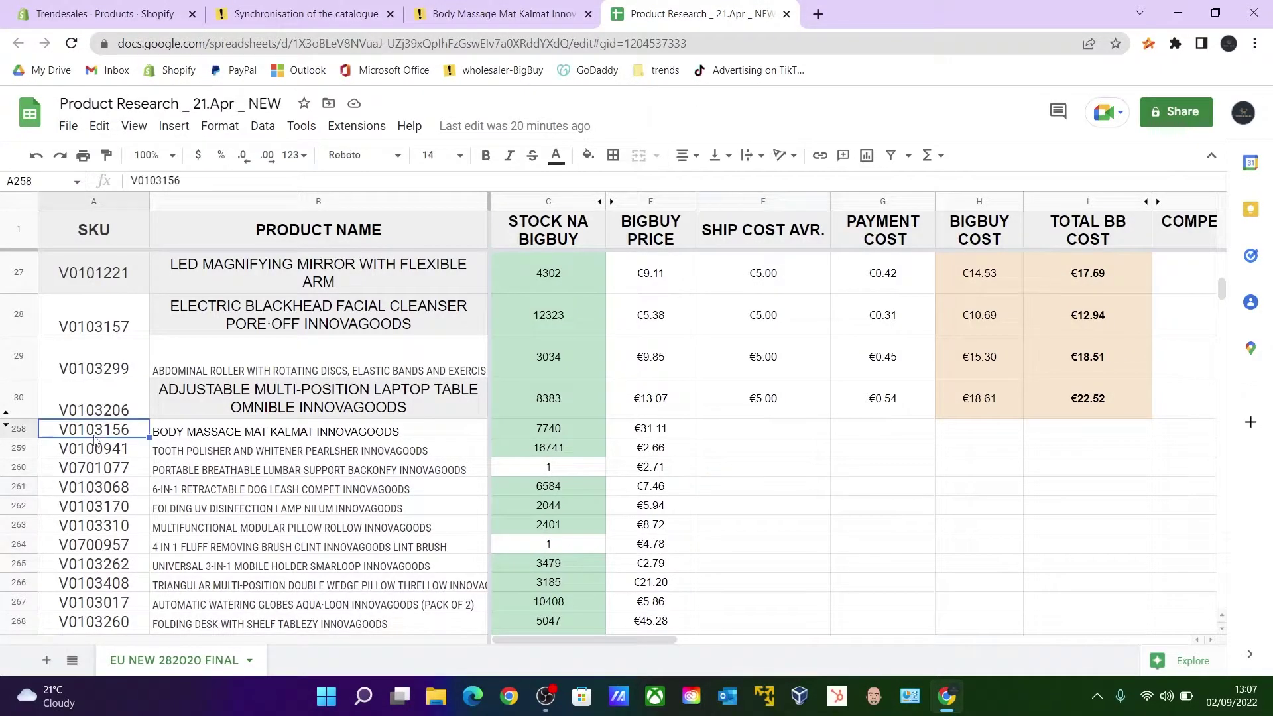
click(181, 437)
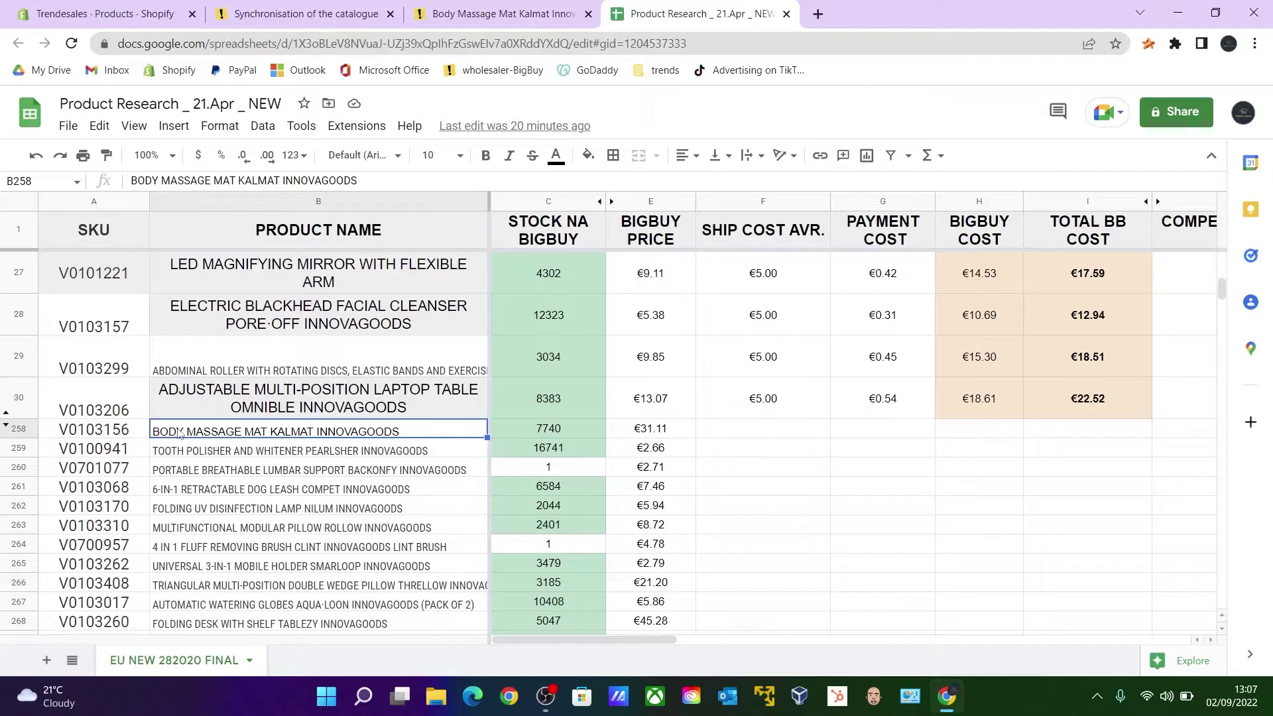
click(91, 432)
click(196, 432)
click(97, 432)
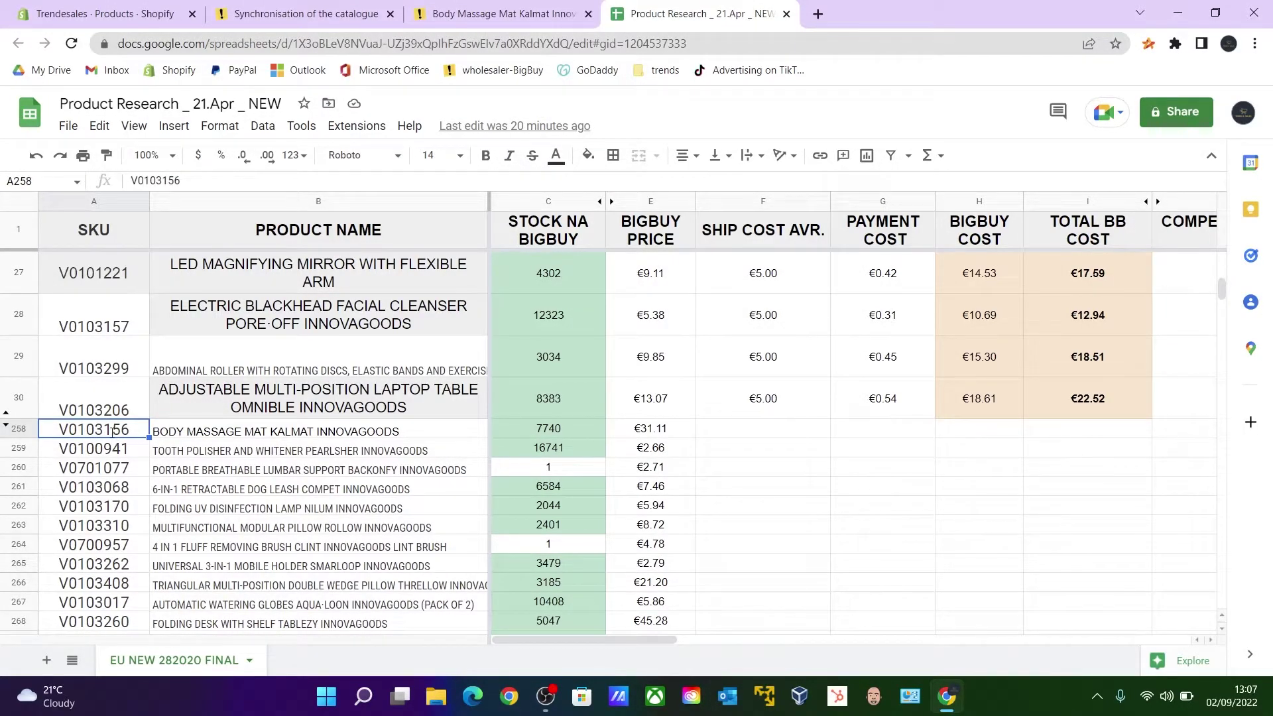
double_click(115, 431)
double_click(114, 431)
key(ctrl+c)
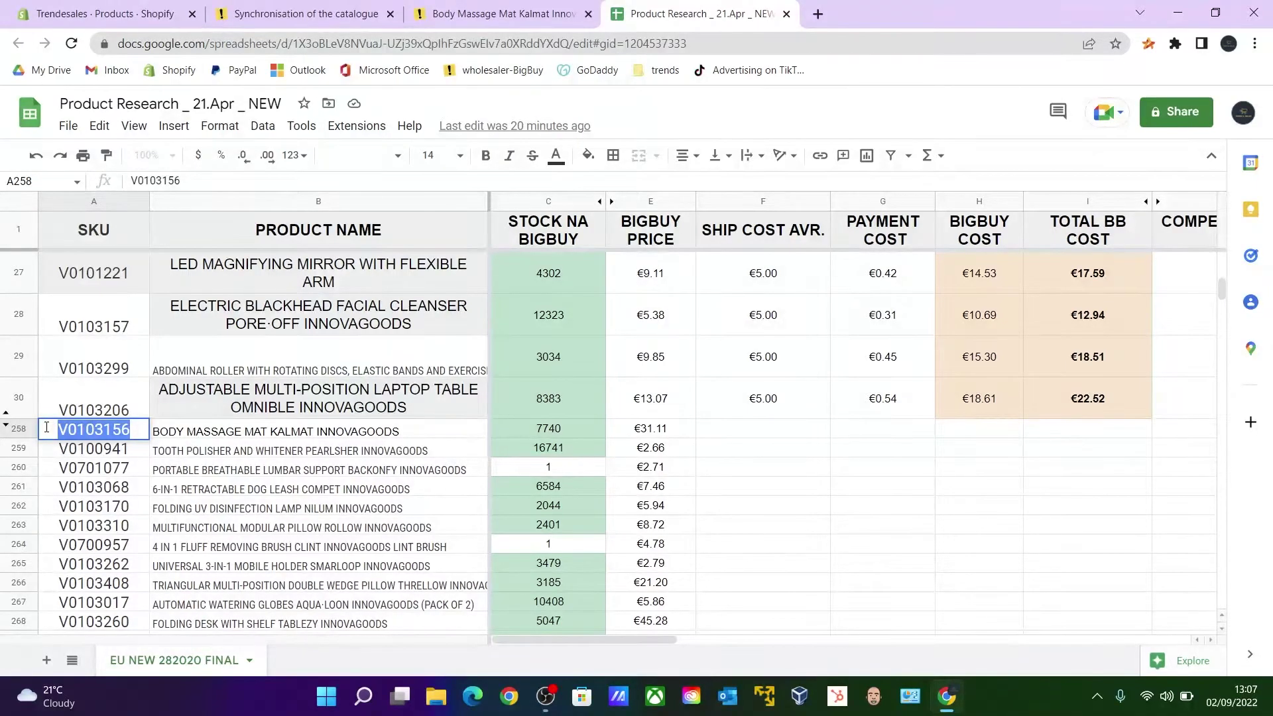
- Paste V0103156 into References and try adding it; it is rejected as invalid
click(480, 18)
click(312, 15)
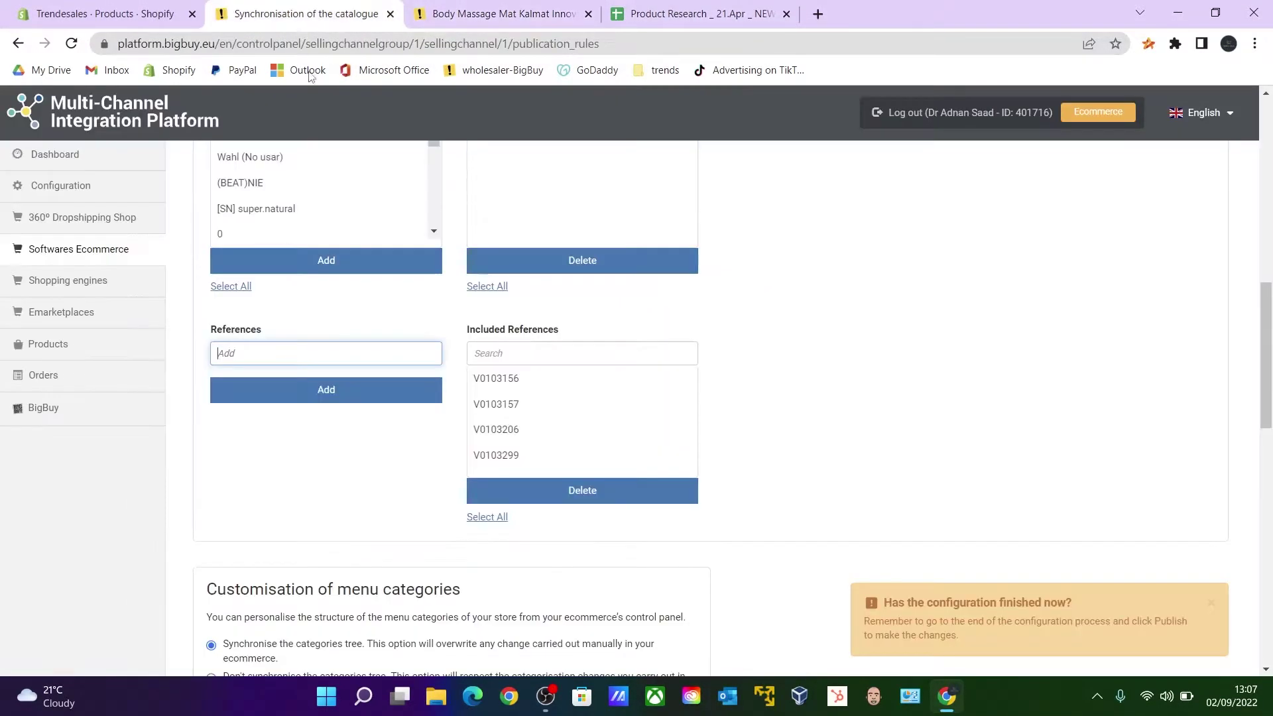
click(270, 355)
key(ctrl+v)
click(325, 395)
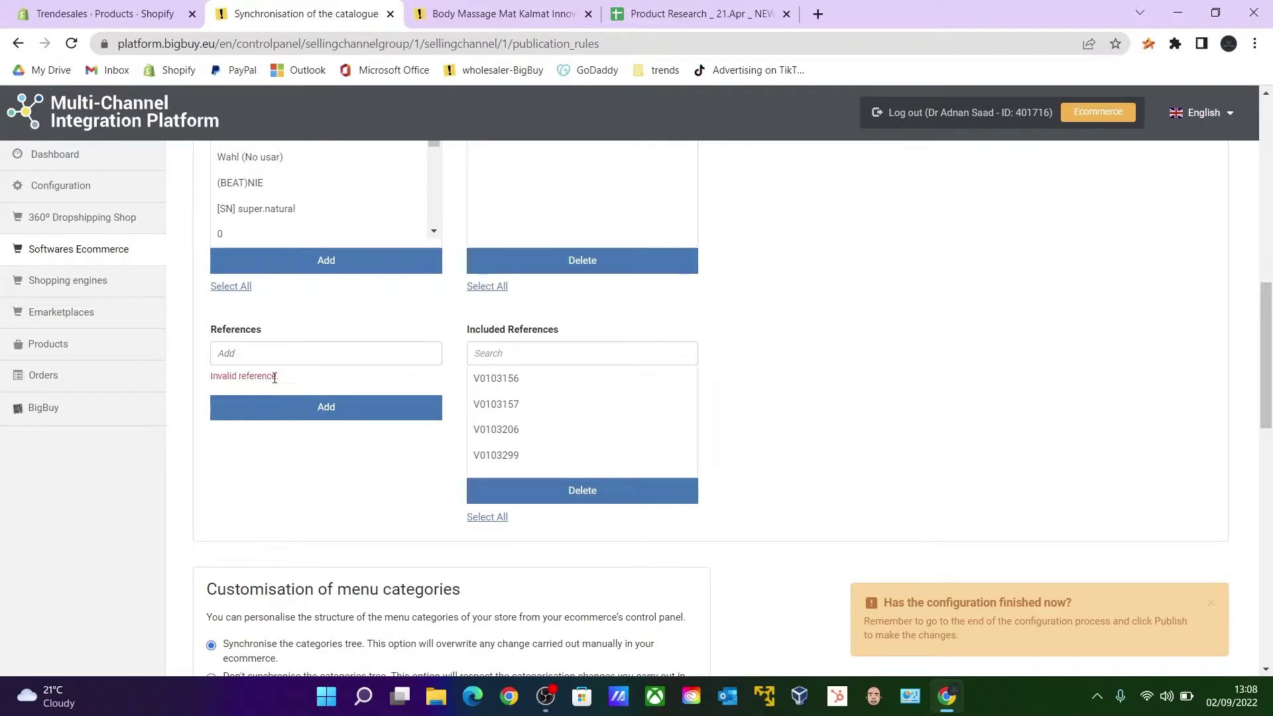
- Copy the tooth polisher's SKU V0100941 from cell A259 and add it to References
click(696, 15)
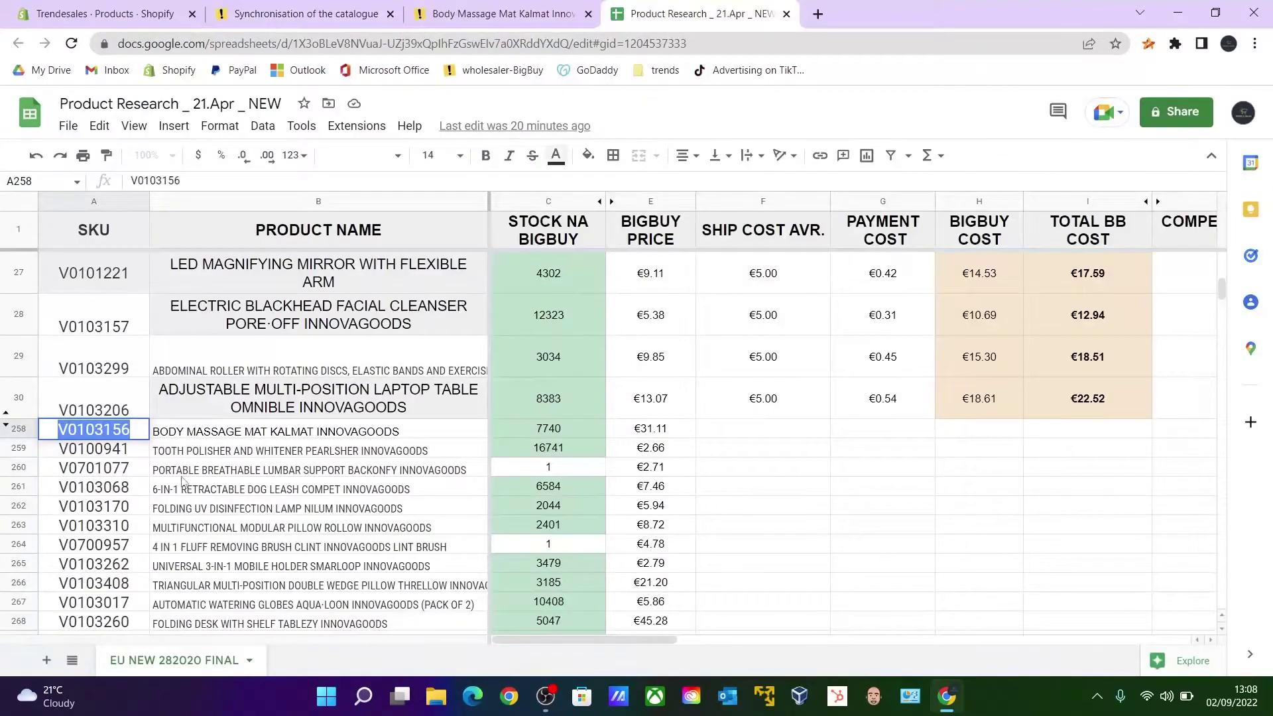
click(75, 451)
double_click(68, 451)
drag(59, 450, 133, 448)
key(ctrl+c)
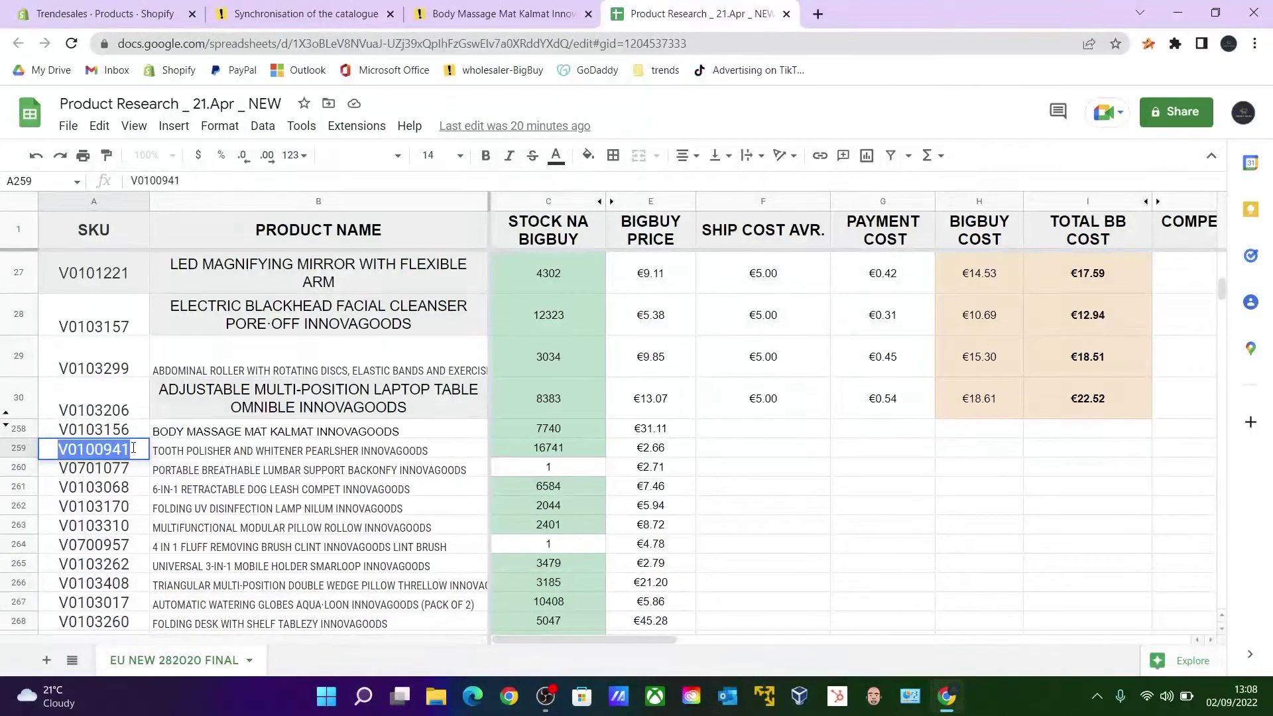
click(306, 12)
click(265, 356)
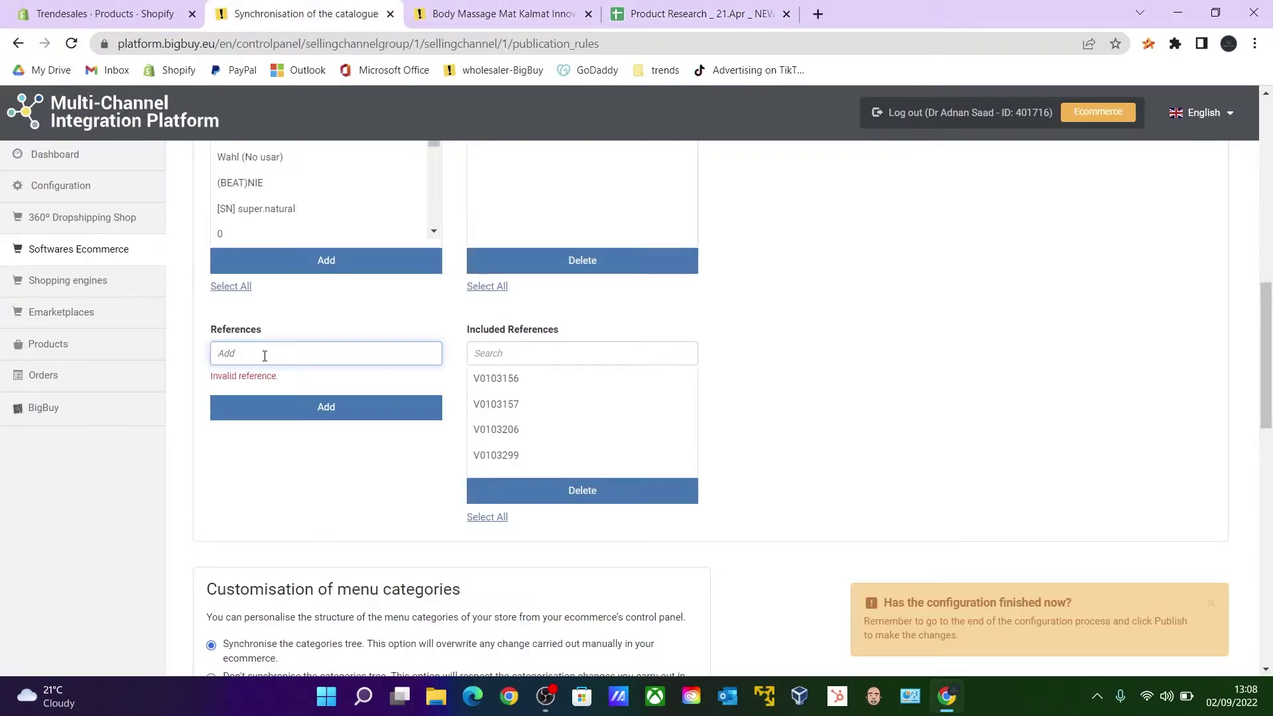
key(ctrl+v)
click(316, 418)
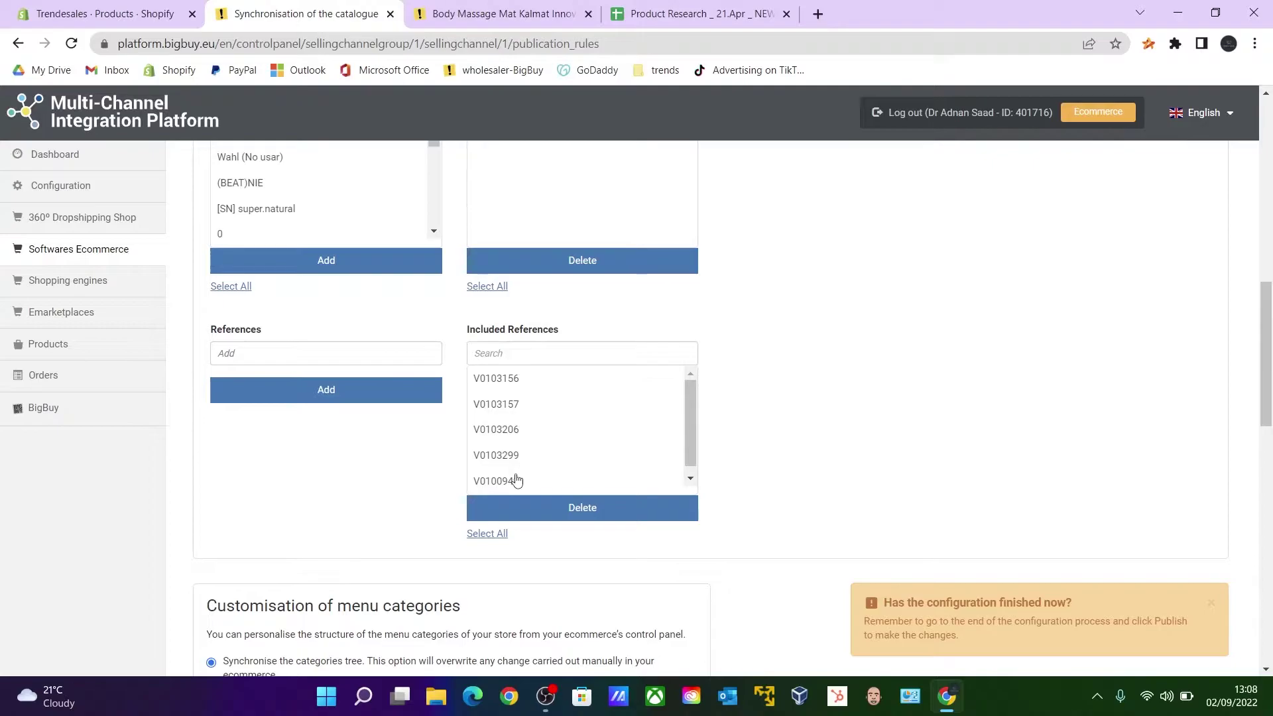
- Check the product names in B258 and B259, then return to catalogue synchronisation
click(669, 14)
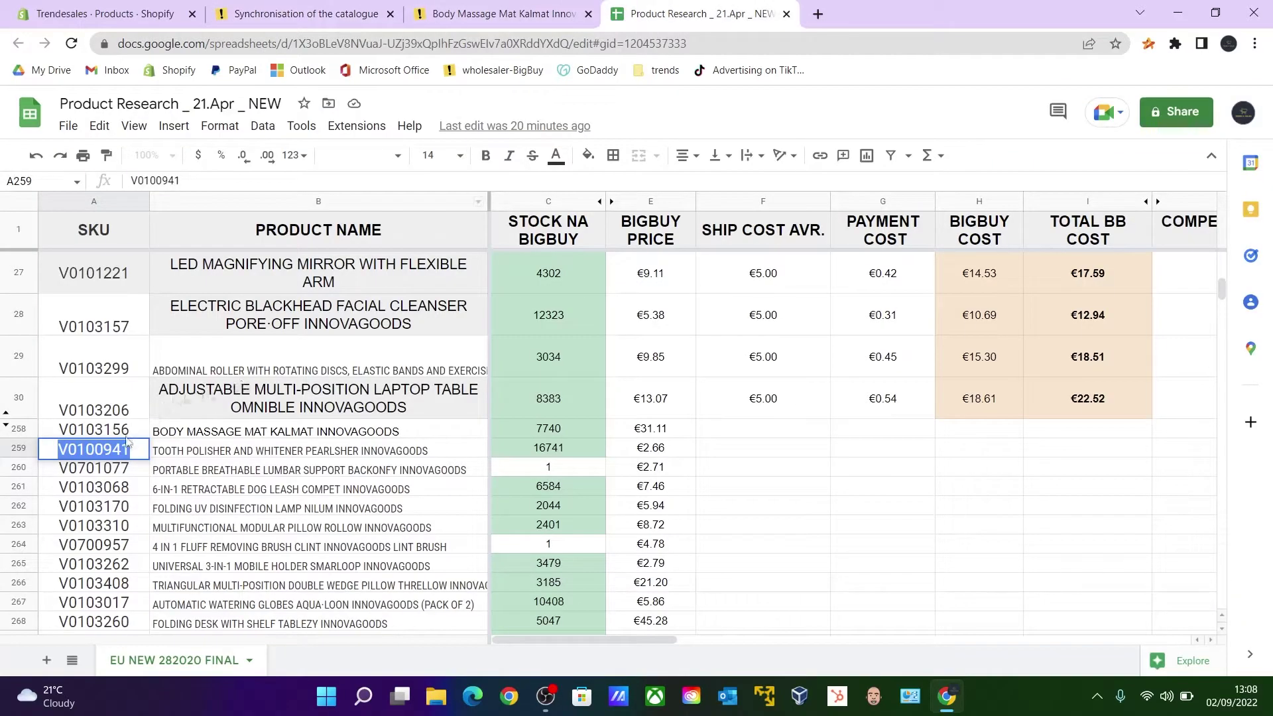
click(203, 433)
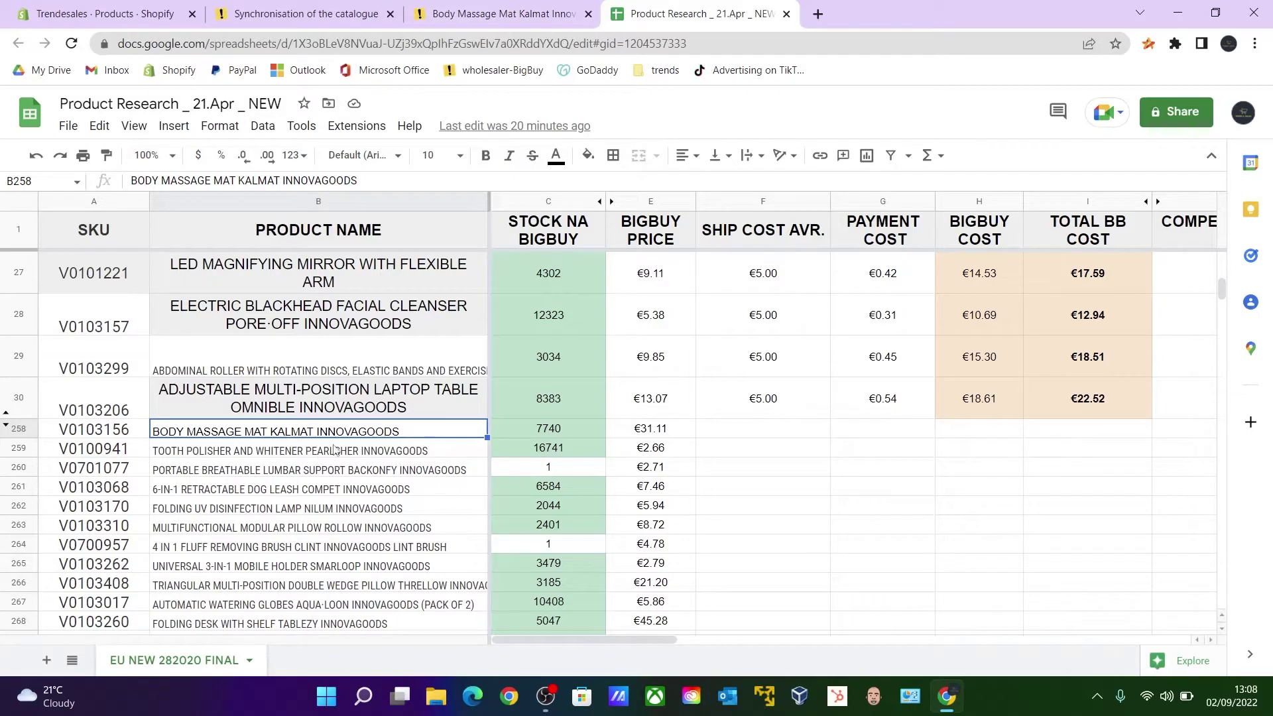
click(480, 15)
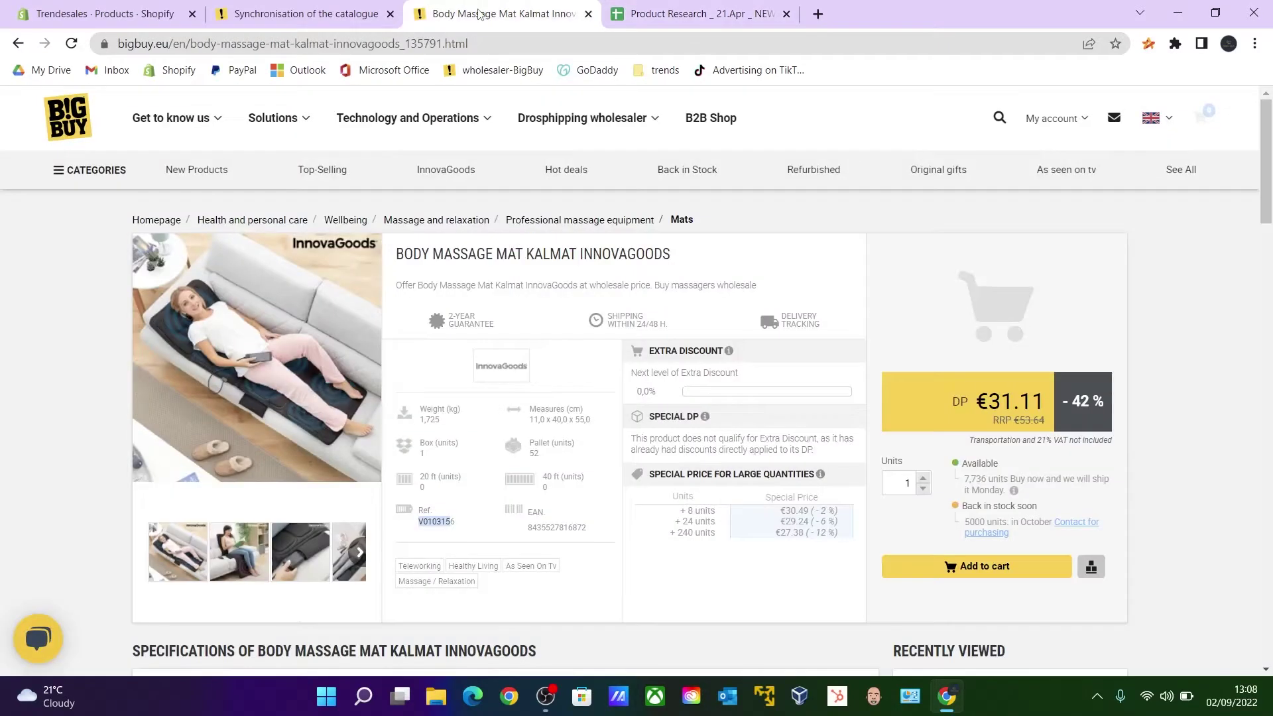
click(301, 13)
click(700, 13)
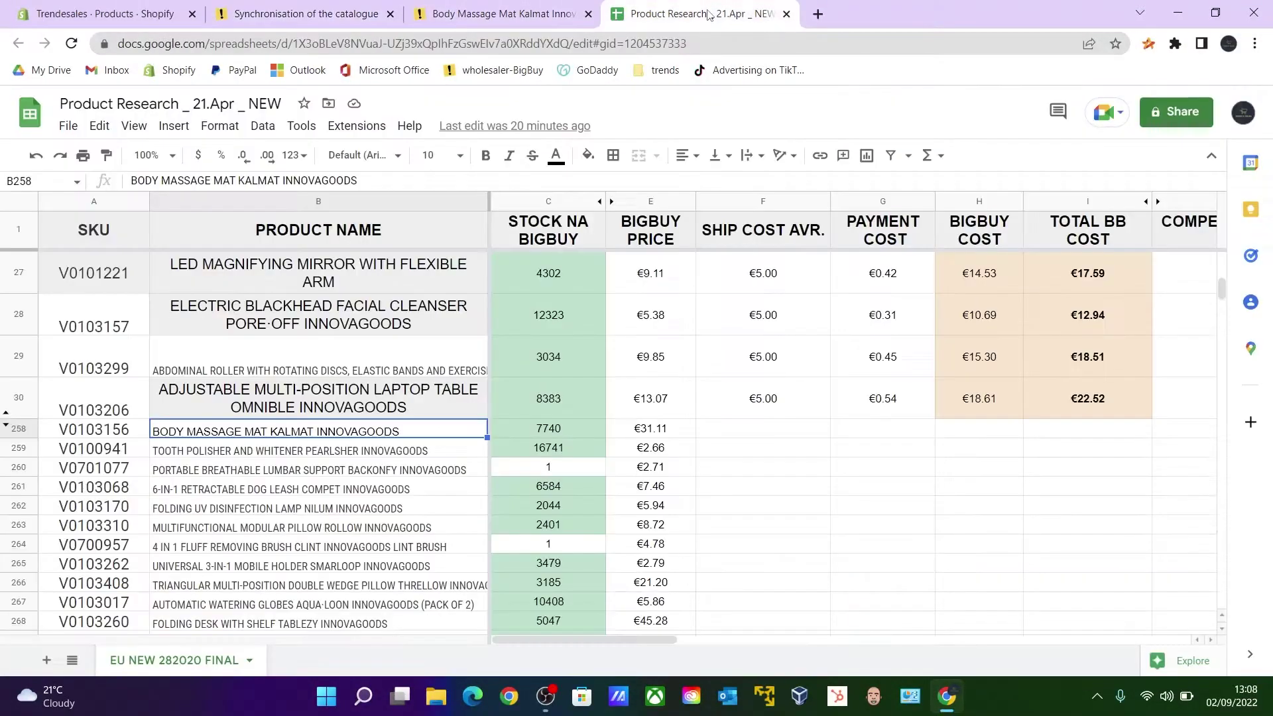
click(193, 448)
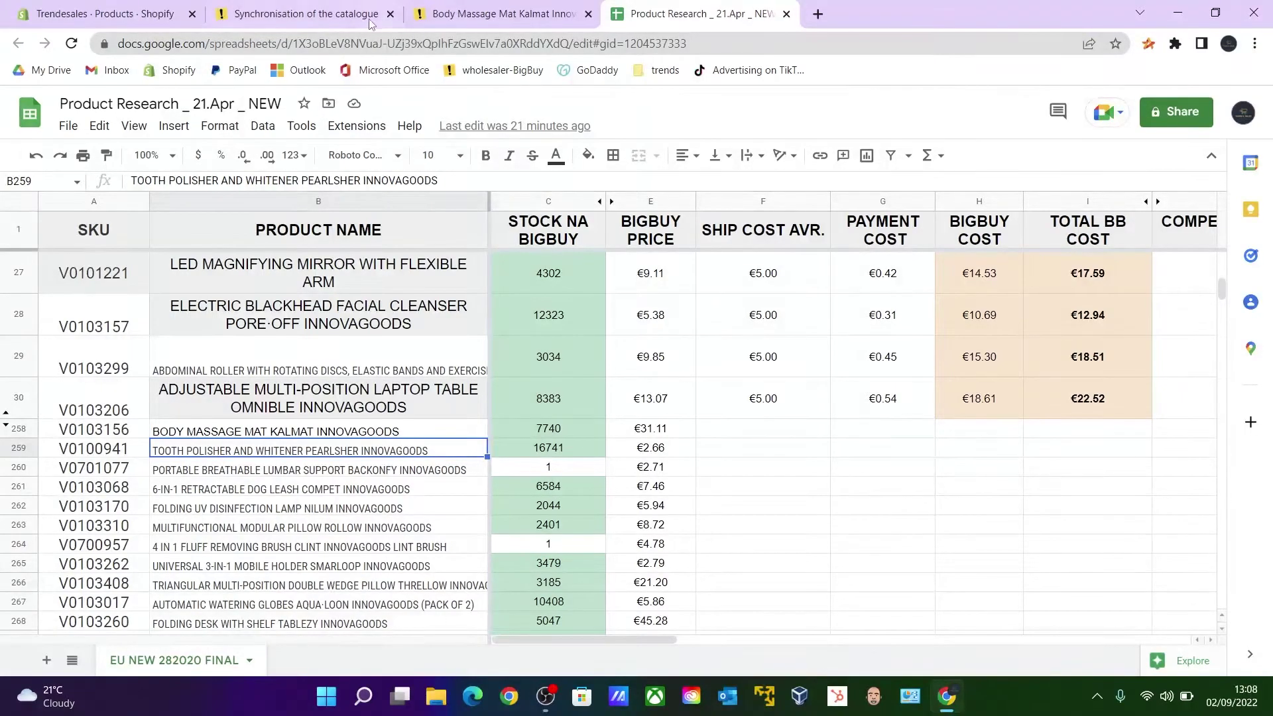
click(332, 14)
scroll(314, 457, down, 1)
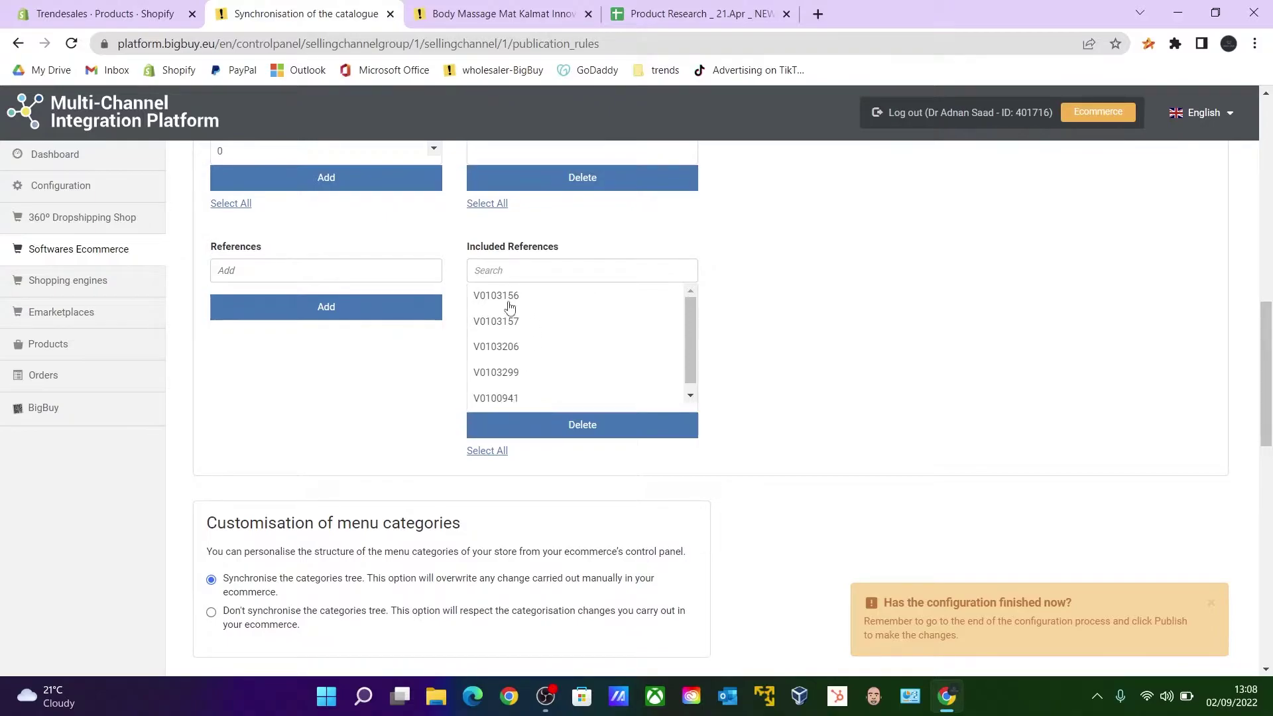
scroll(732, 405, down, 3)
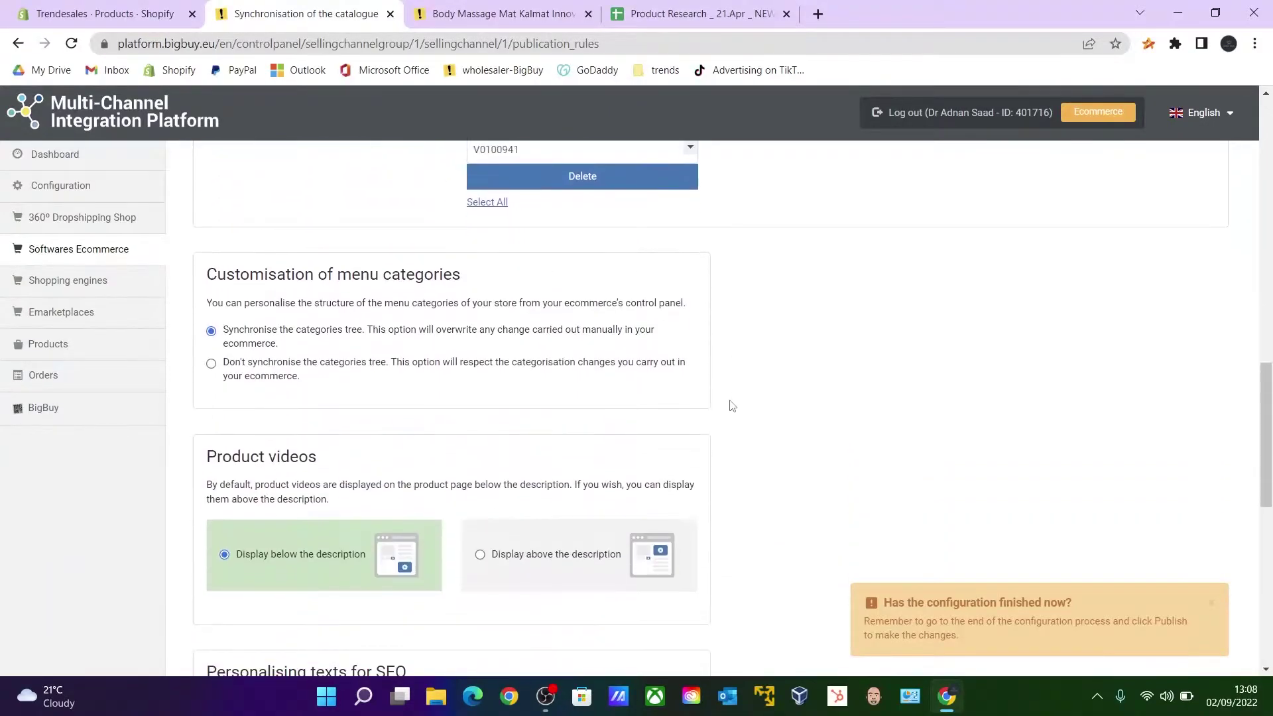
scroll(506, 432, down, 3)
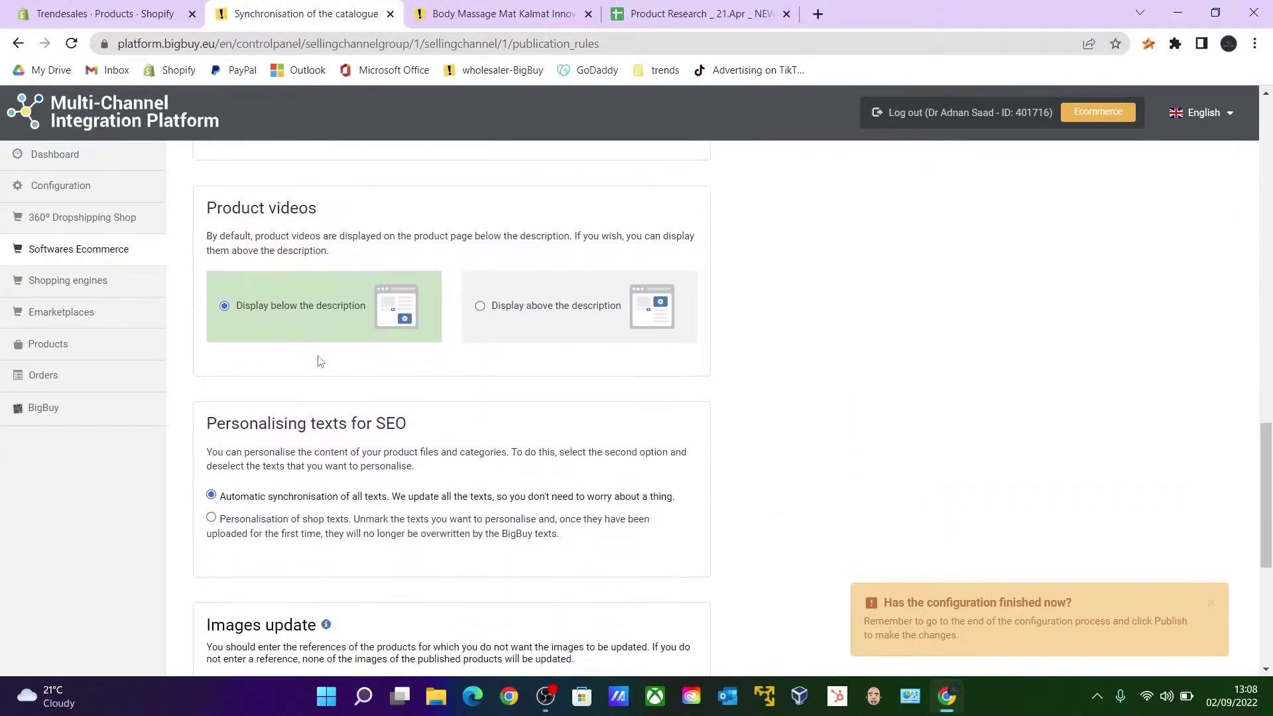
scroll(588, 426, down, 5)
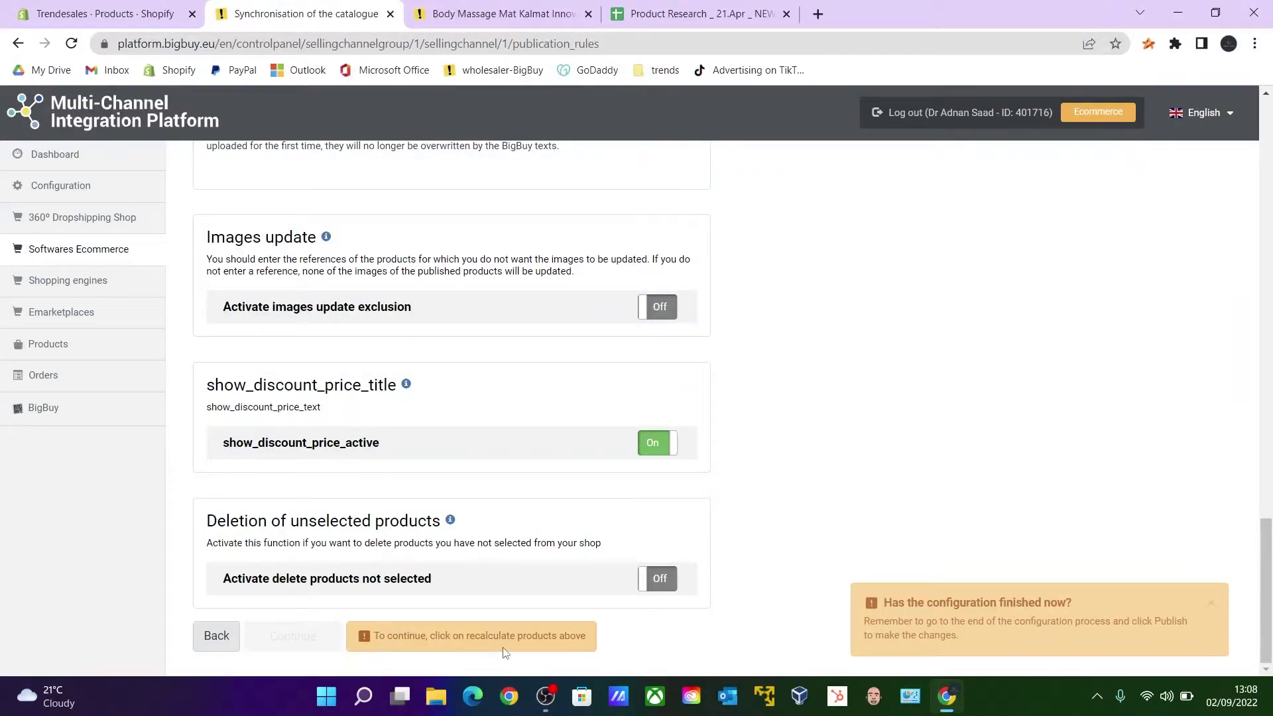
scroll(726, 559, up, 5)
scroll(729, 559, down, 5)
scroll(583, 605, up, 12)
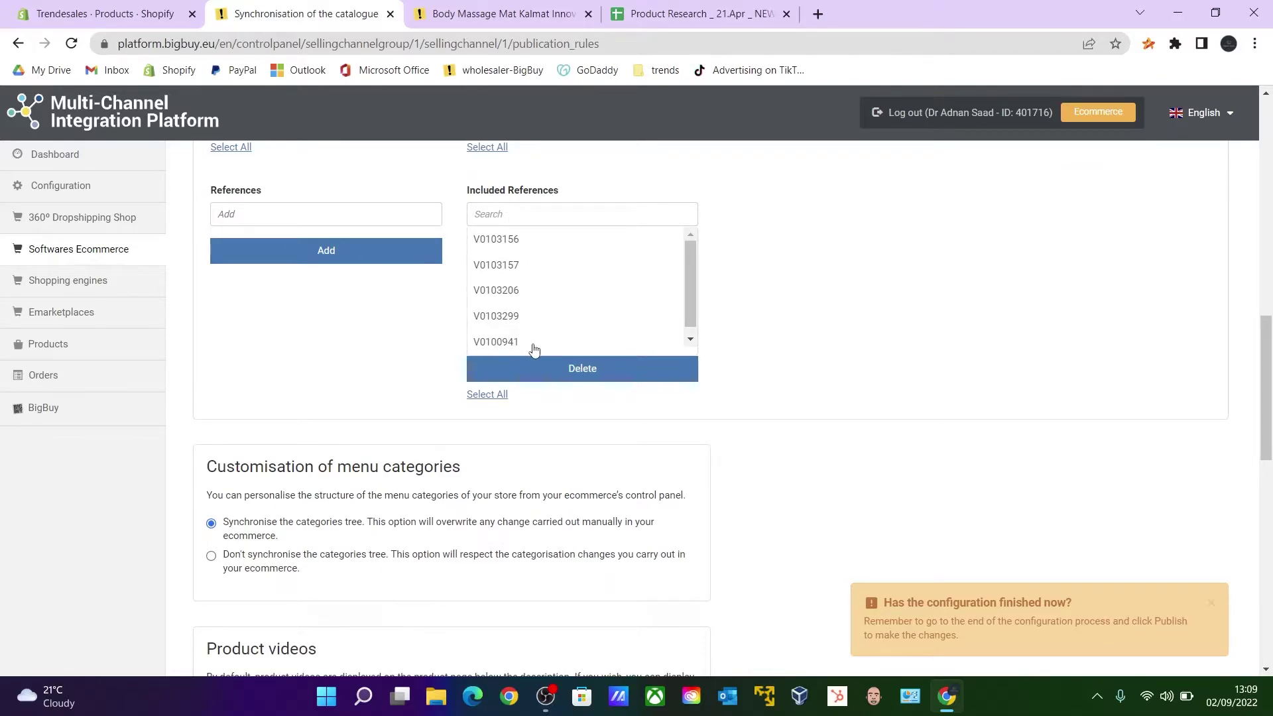
- Recalculate the catalogue to 5 selected products and continue to the Couriers step
scroll(598, 512, up, 15)
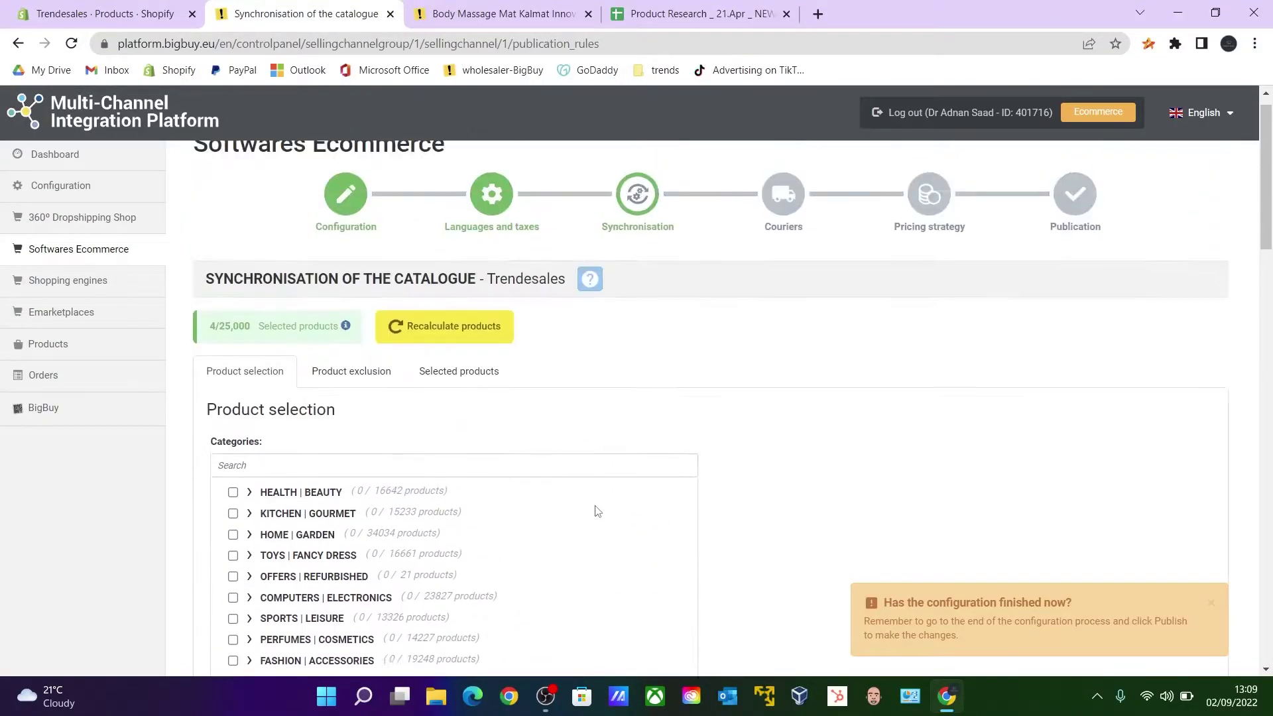
click(438, 351)
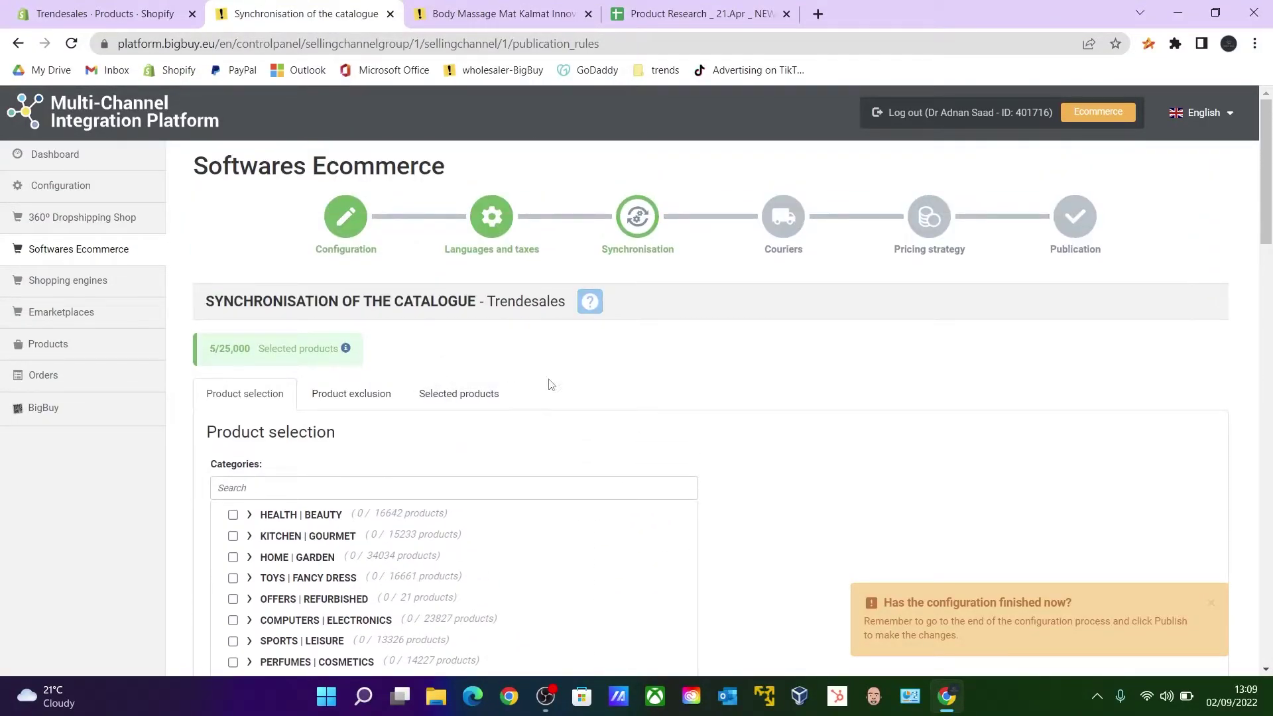
scroll(710, 466, down, 20)
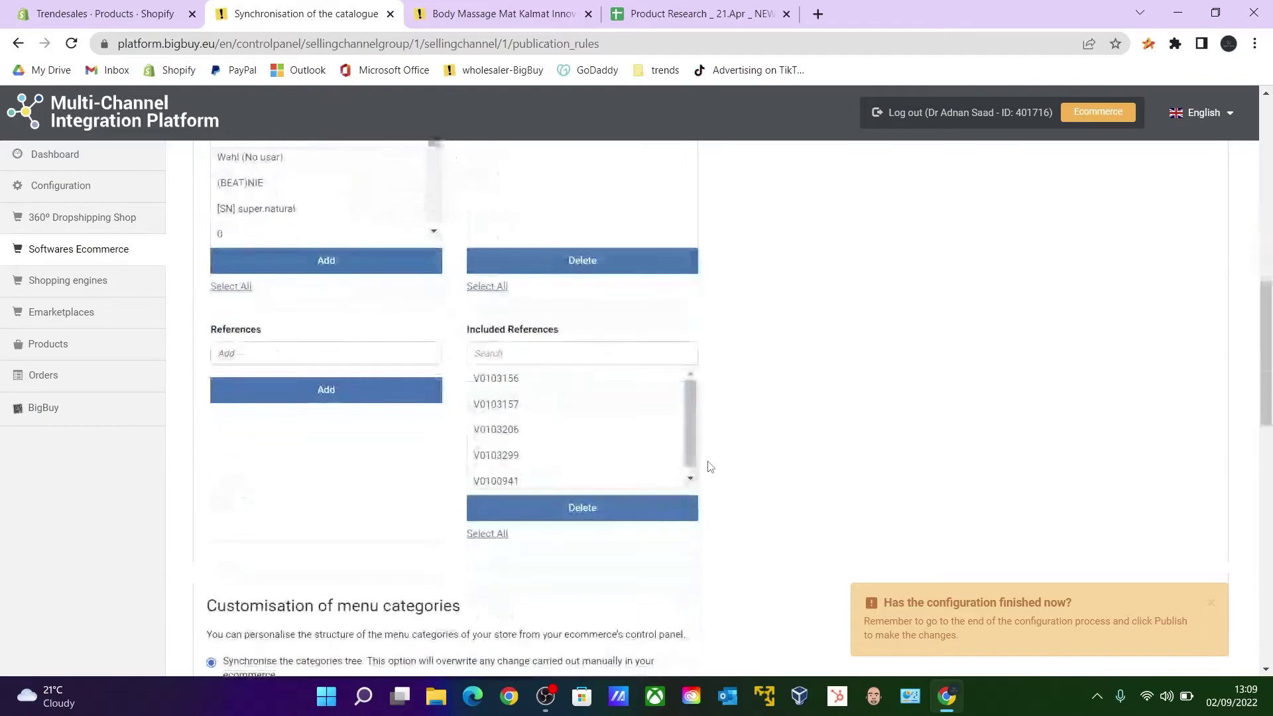
click(295, 636)
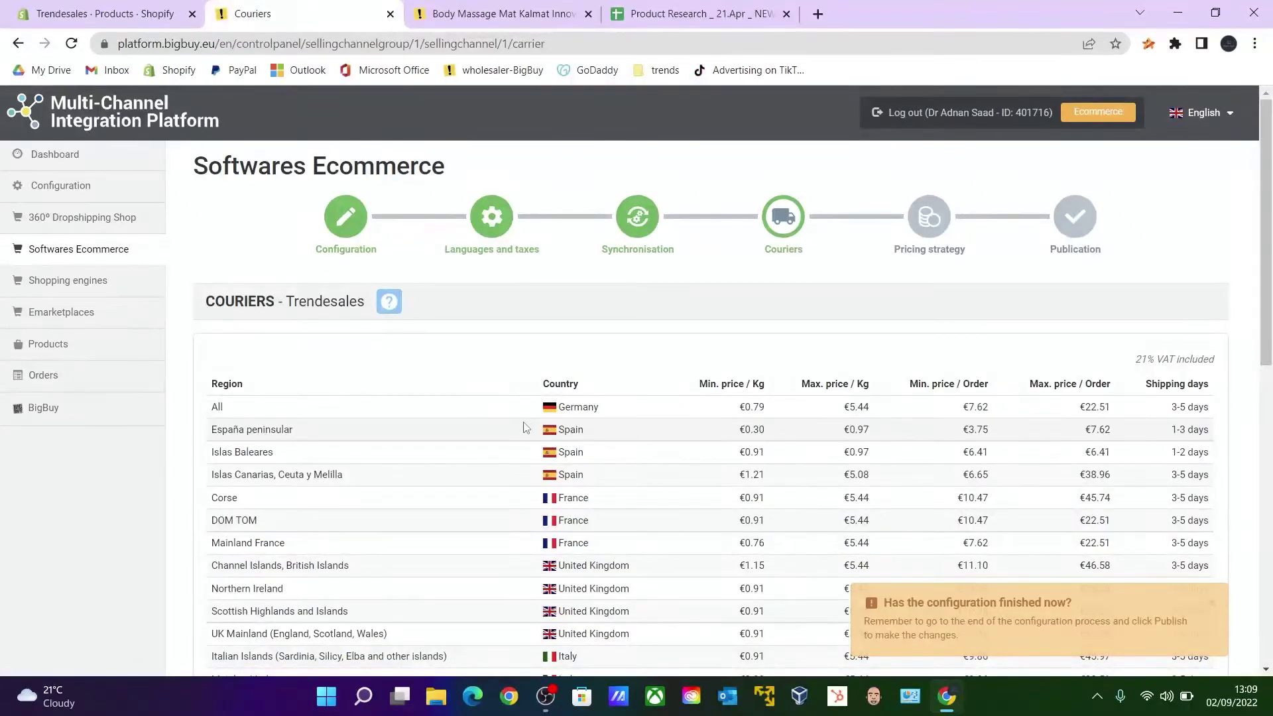
- Continue past the Couriers and Pricing strategy steps to Save and publish
scroll(525, 427, down, 8)
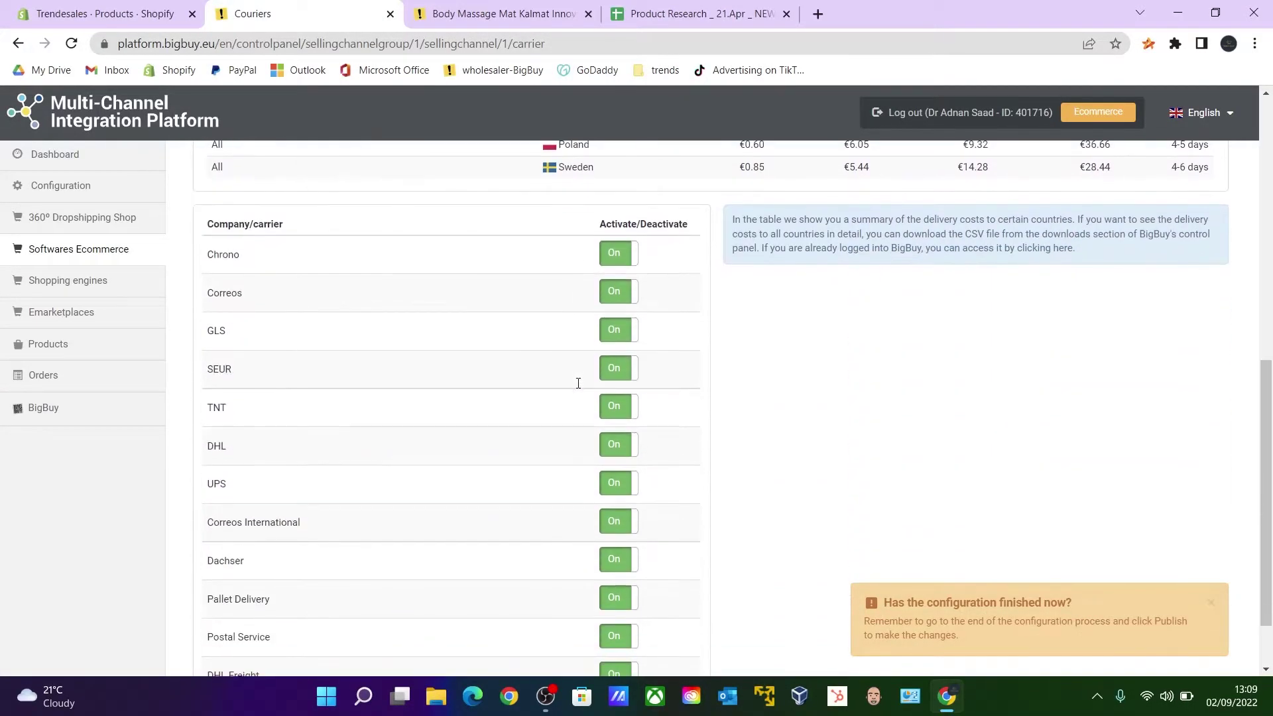
scroll(578, 383, down, 2)
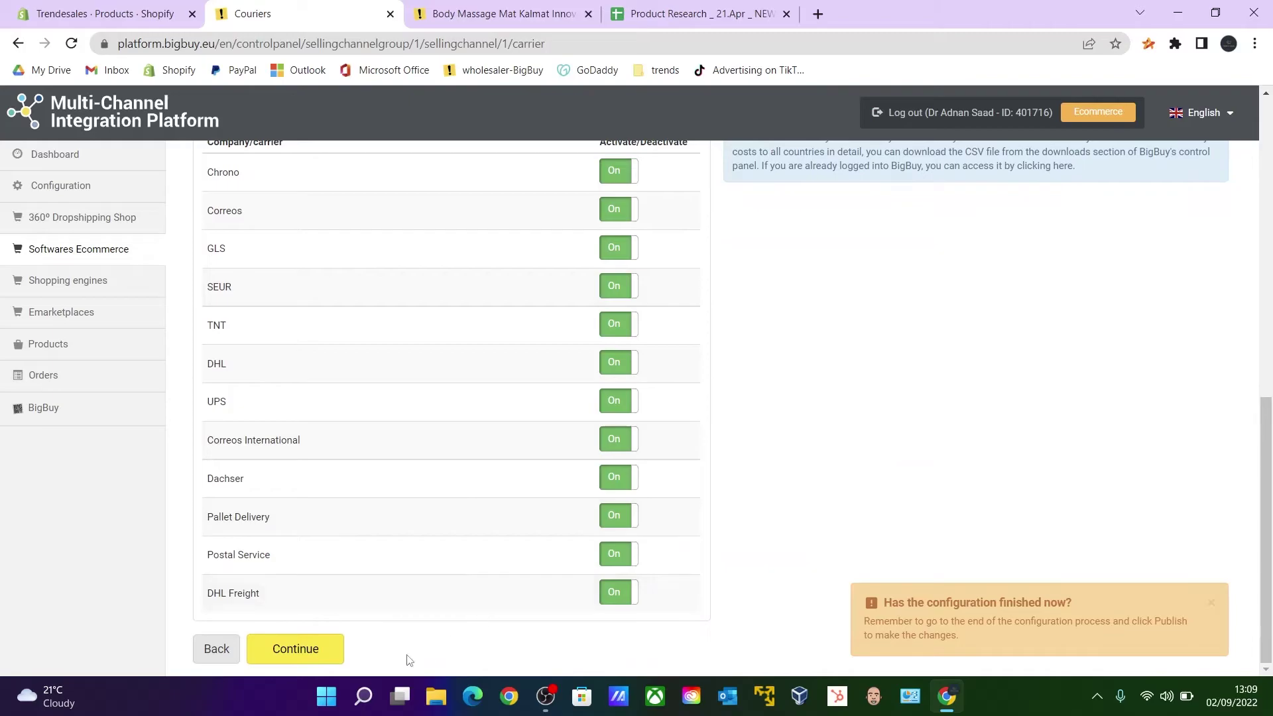
click(319, 647)
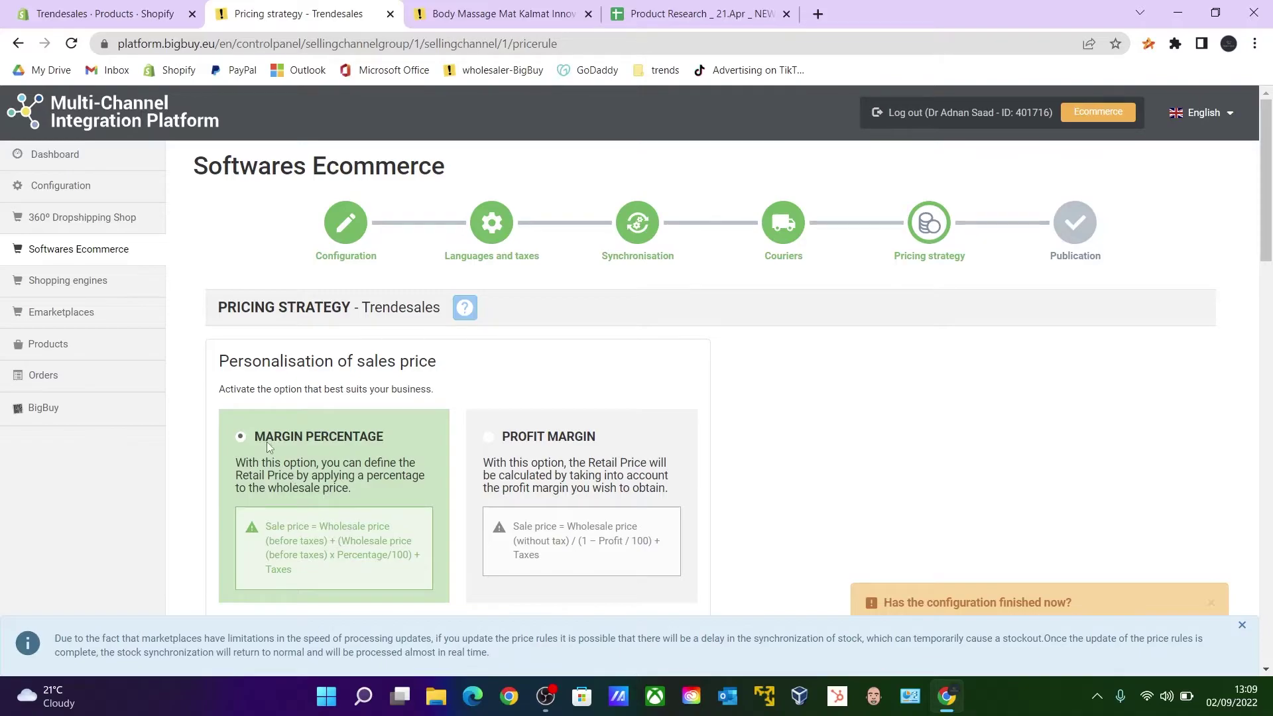
scroll(763, 457, down, 10)
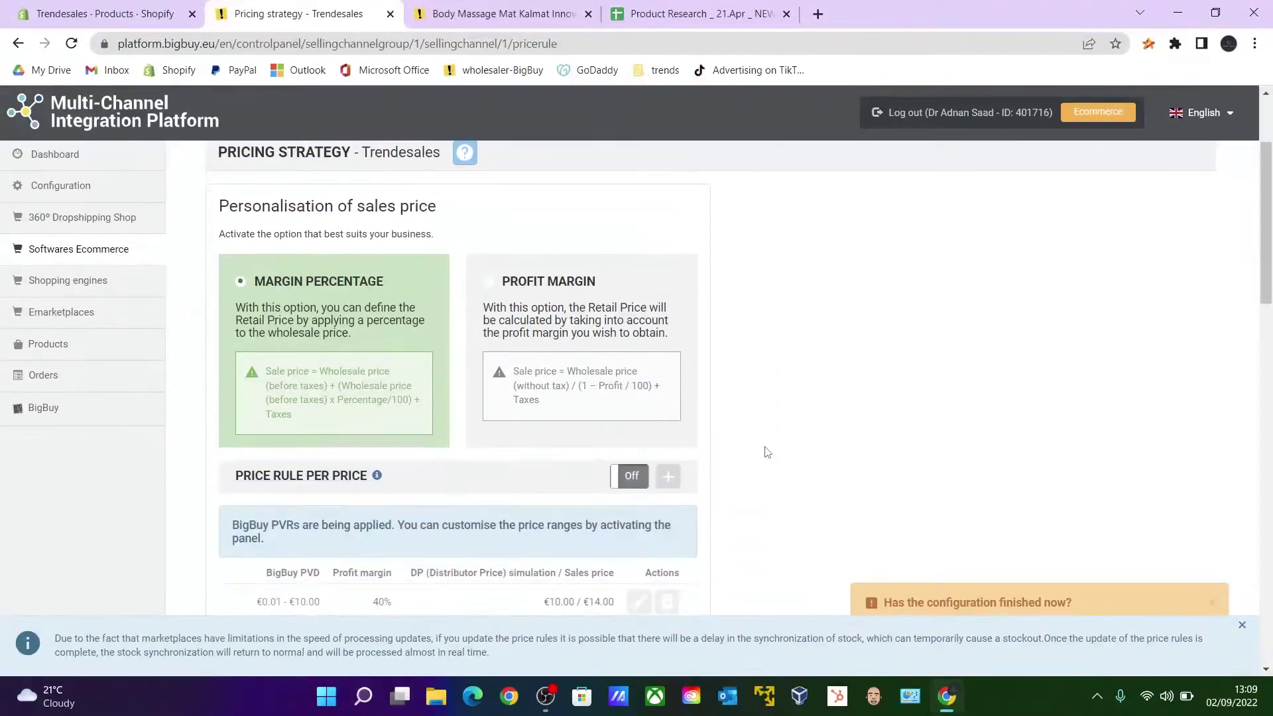
scroll(767, 453, down, 10)
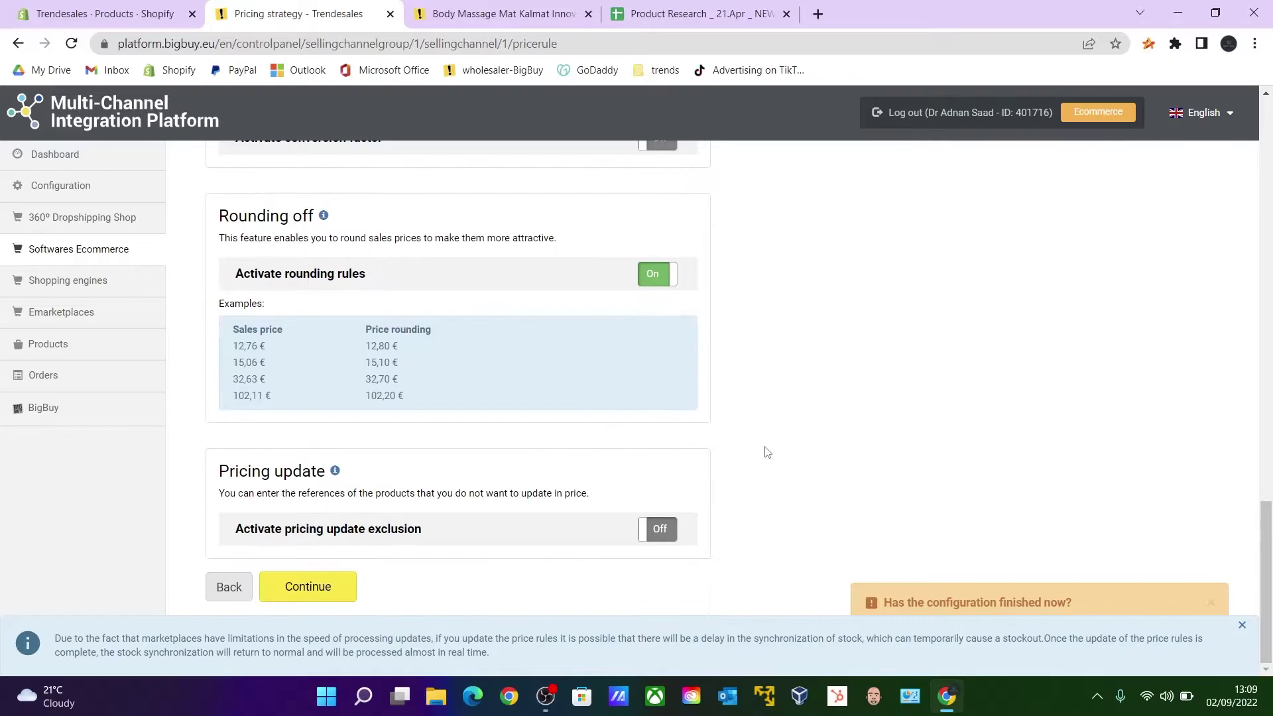
click(276, 590)
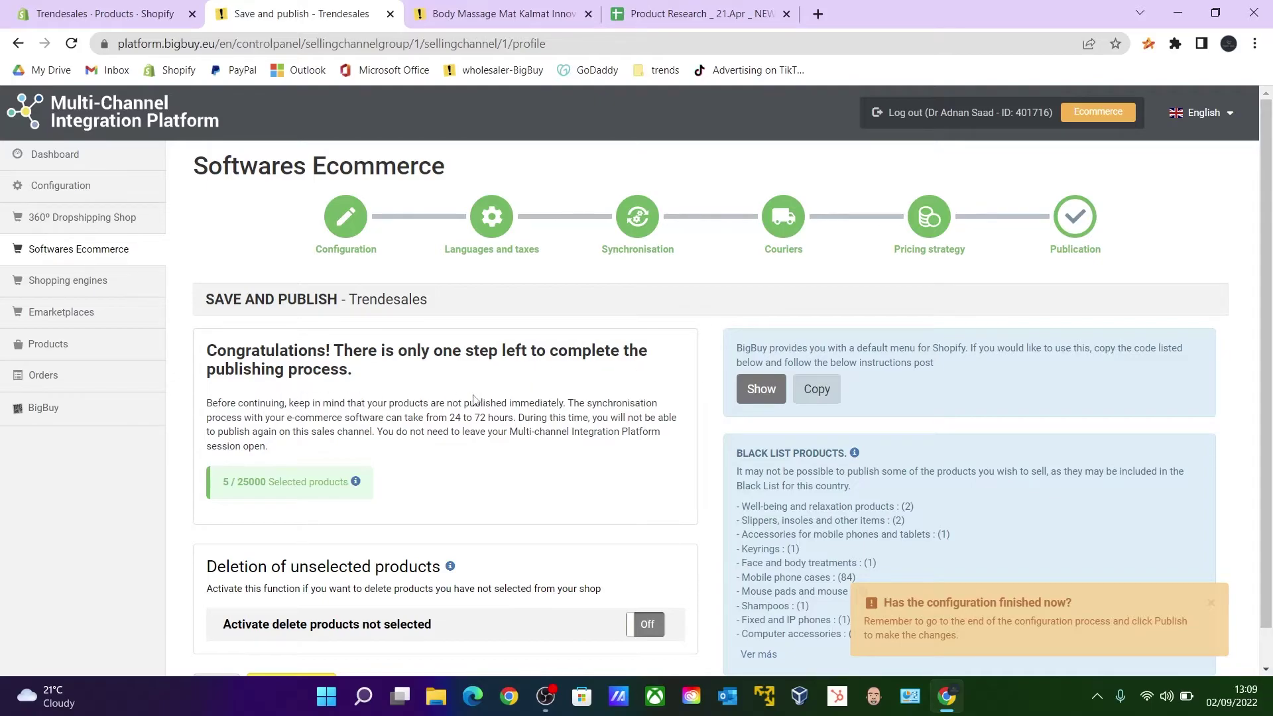
- Publish the 5 selected products to Trendesales, dismiss the reminder, and return to Shopify Products
scroll(546, 413, down, 1)
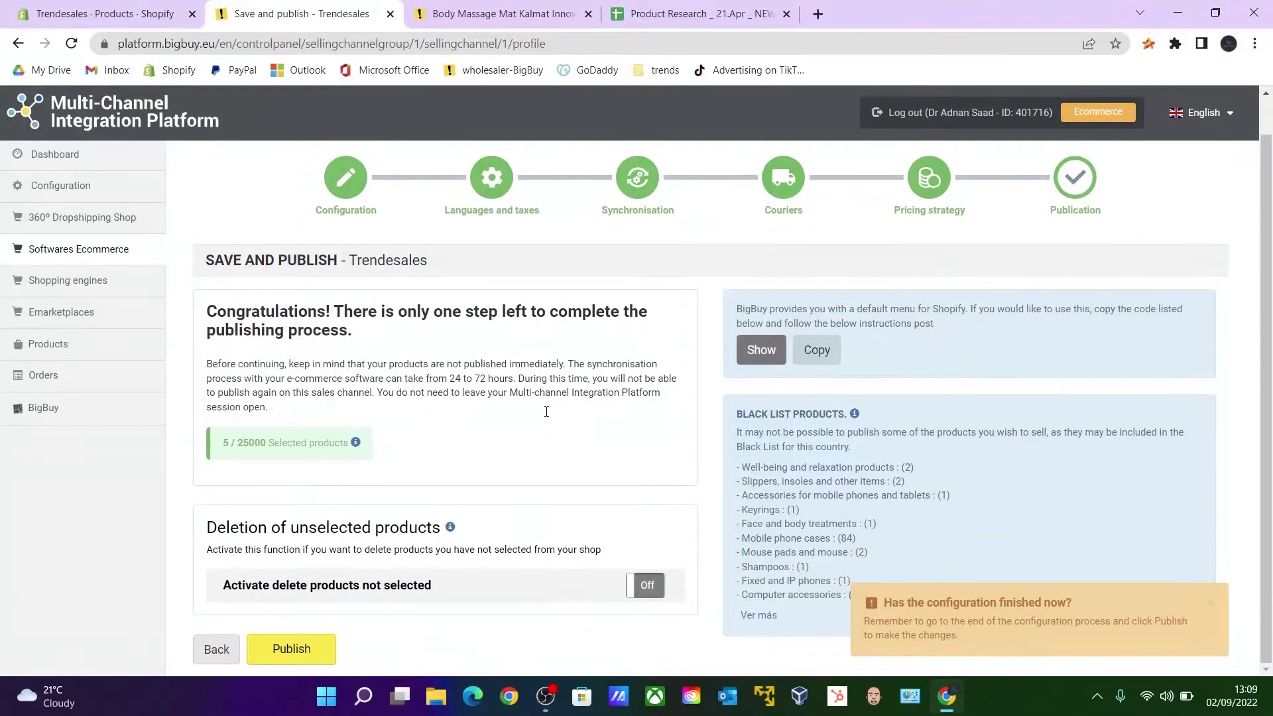
click(292, 651)
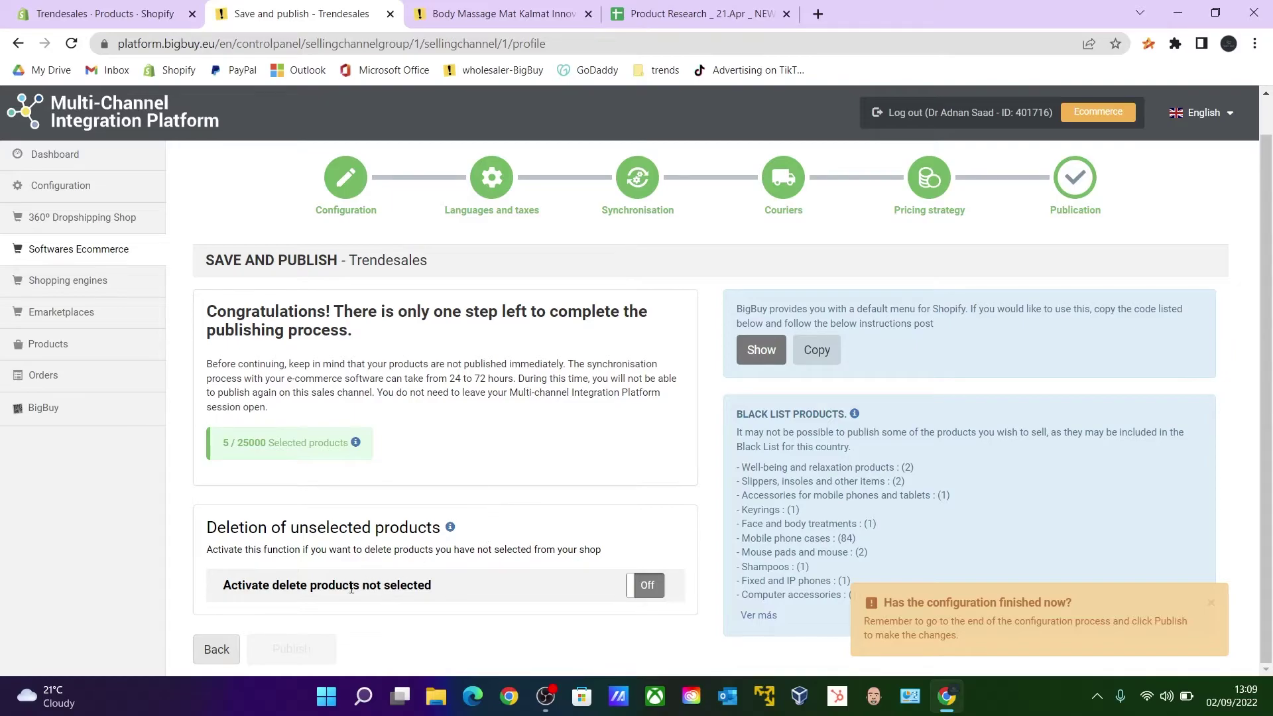
click(1209, 608)
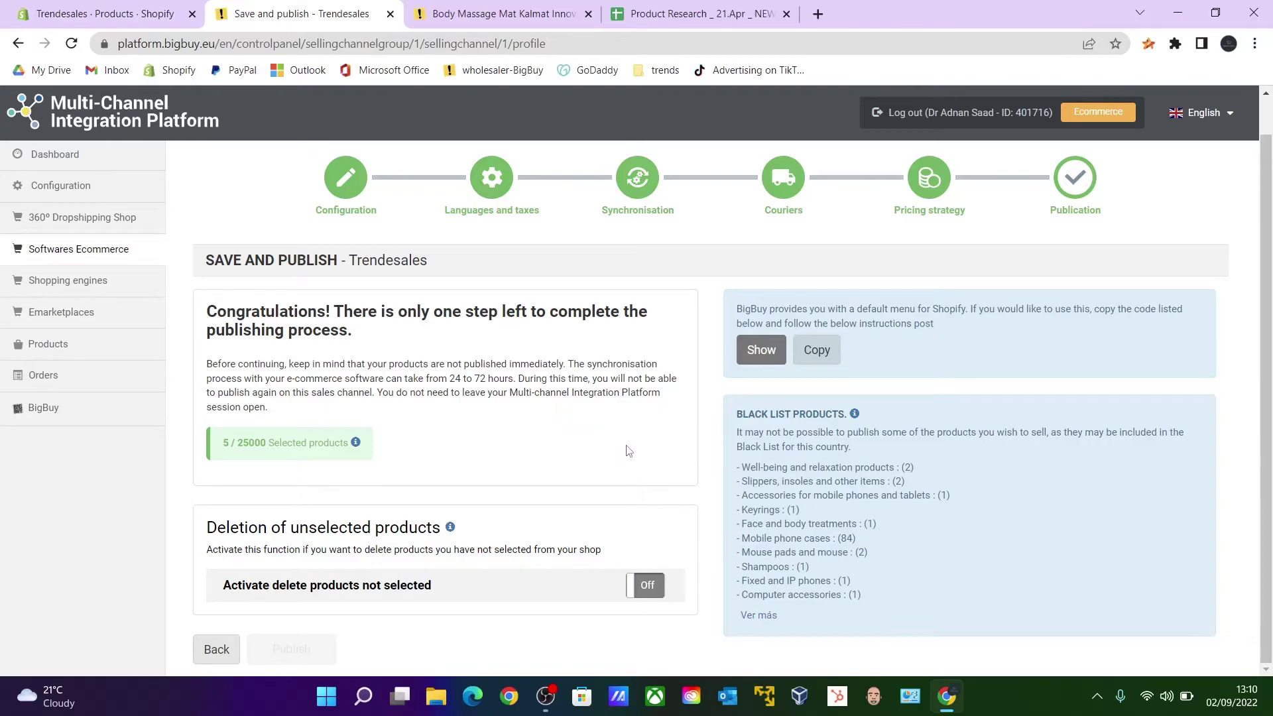
click(84, 19)
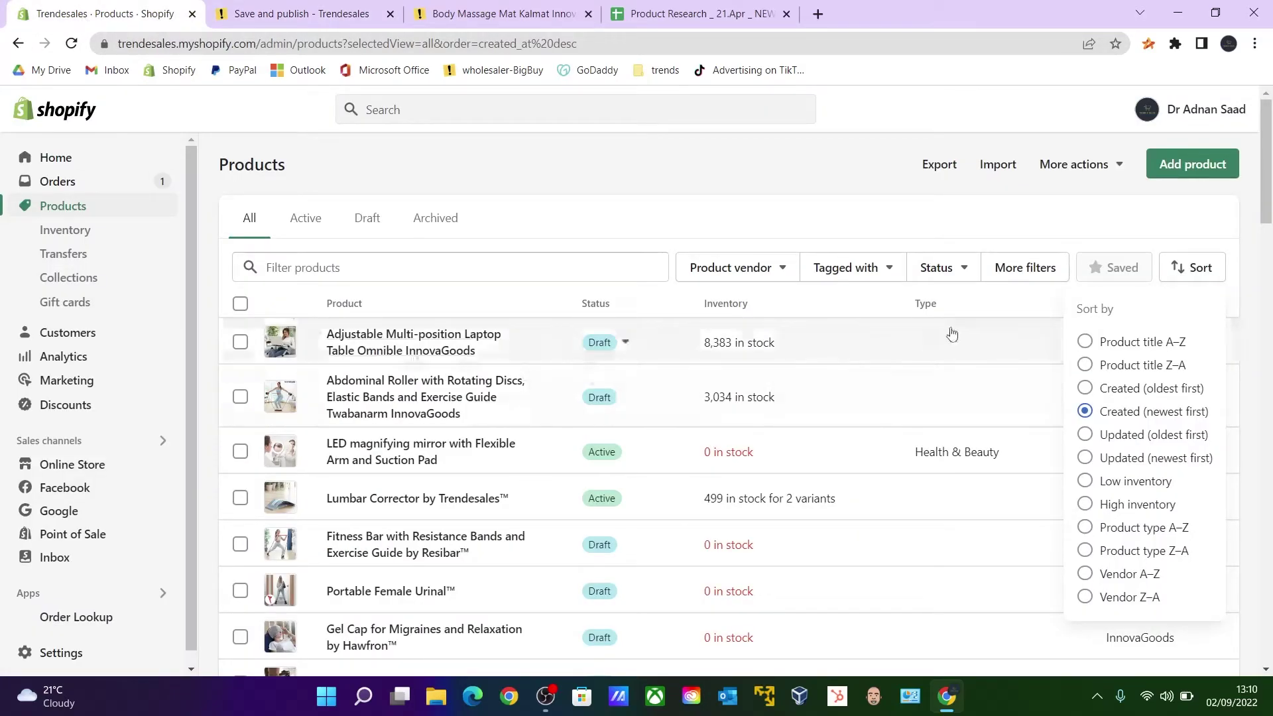
- Sort products by title A–Z, then by Created newest first, bringing Body Massage Mat to the top
click(975, 211)
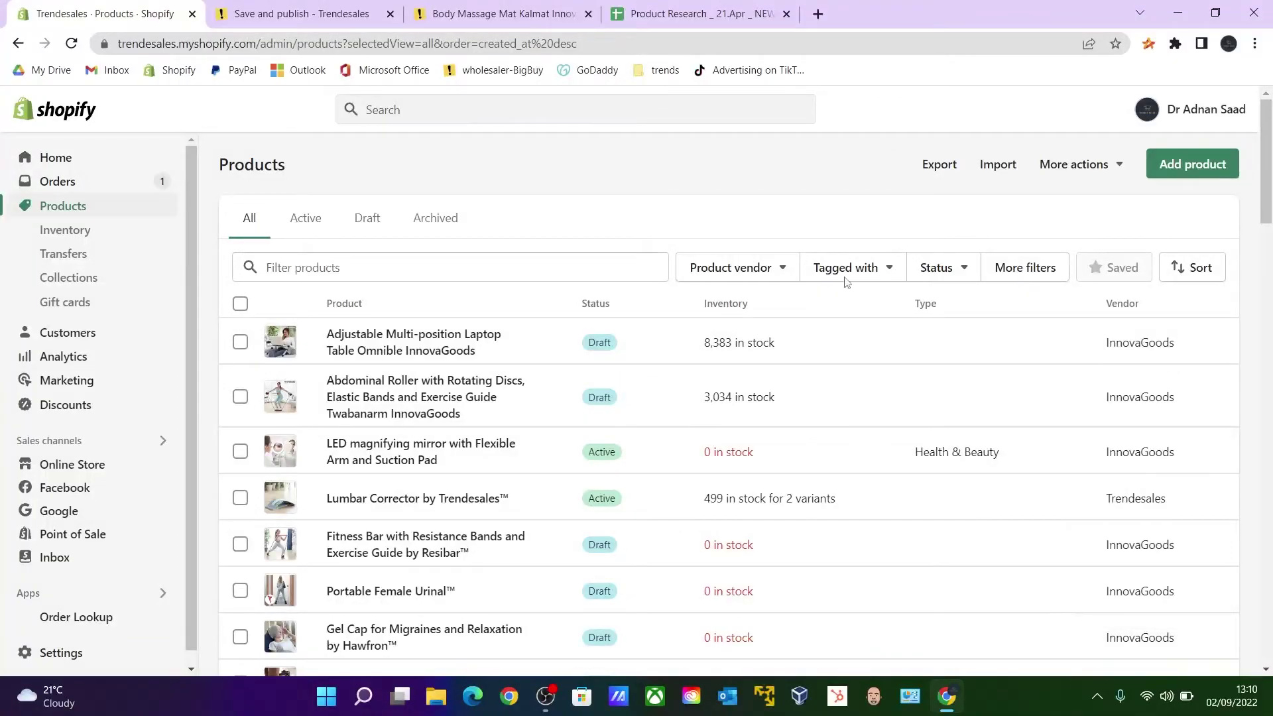
click(1190, 269)
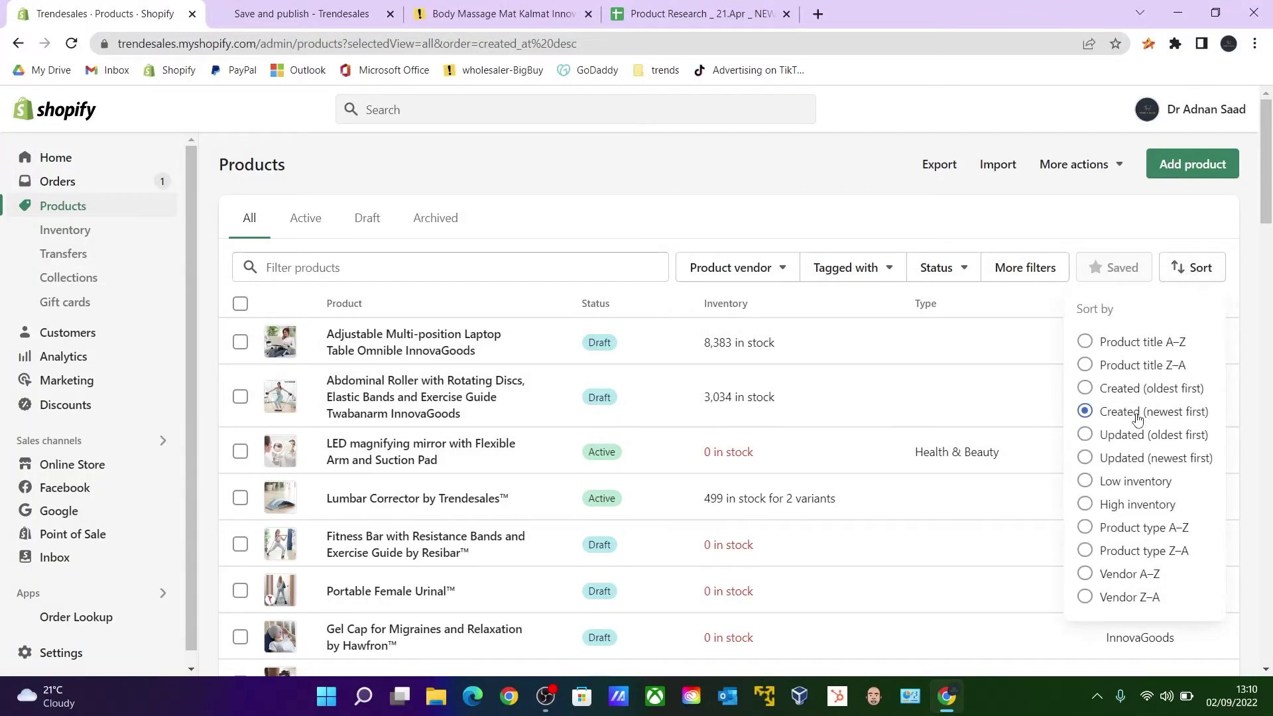
click(1119, 344)
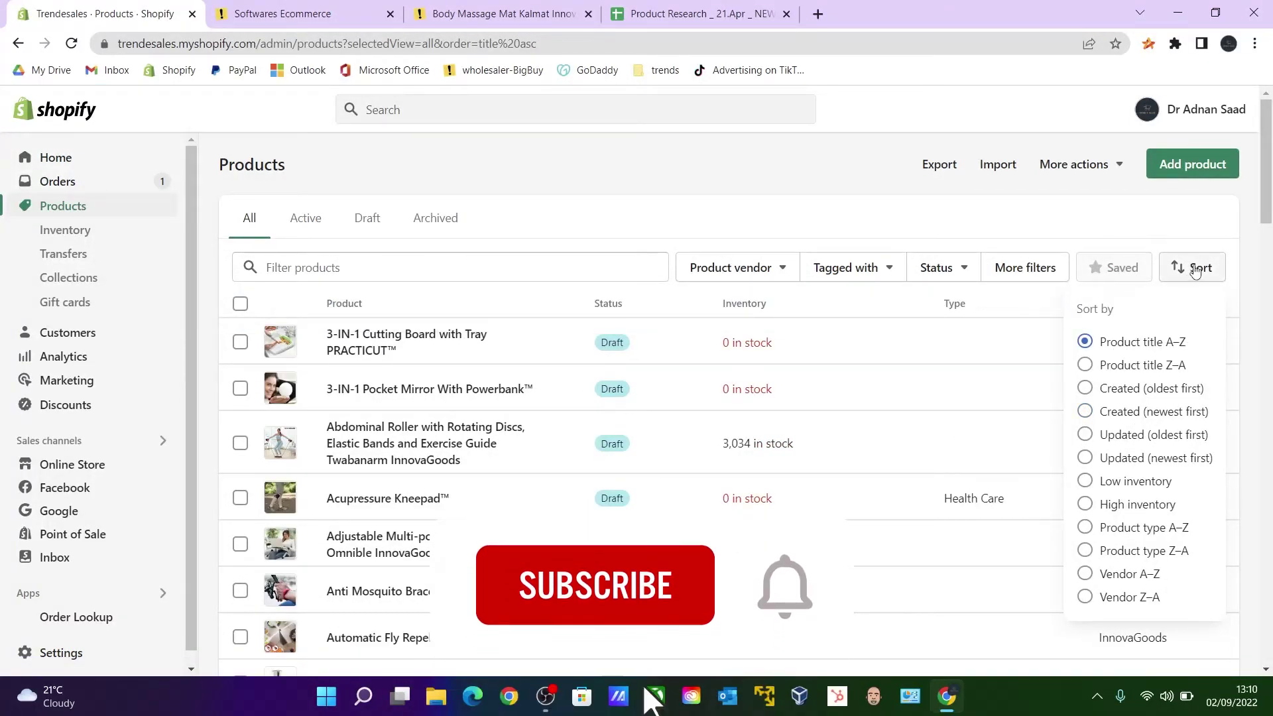
click(1196, 271)
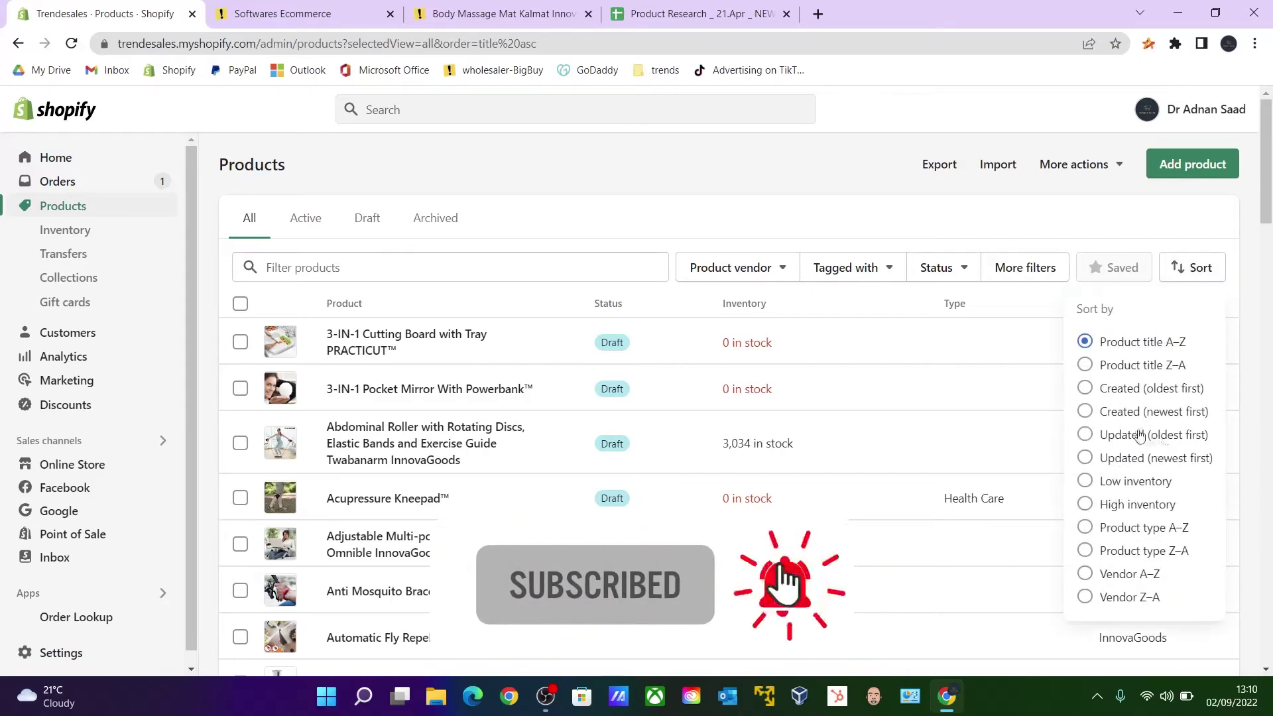
click(1132, 413)
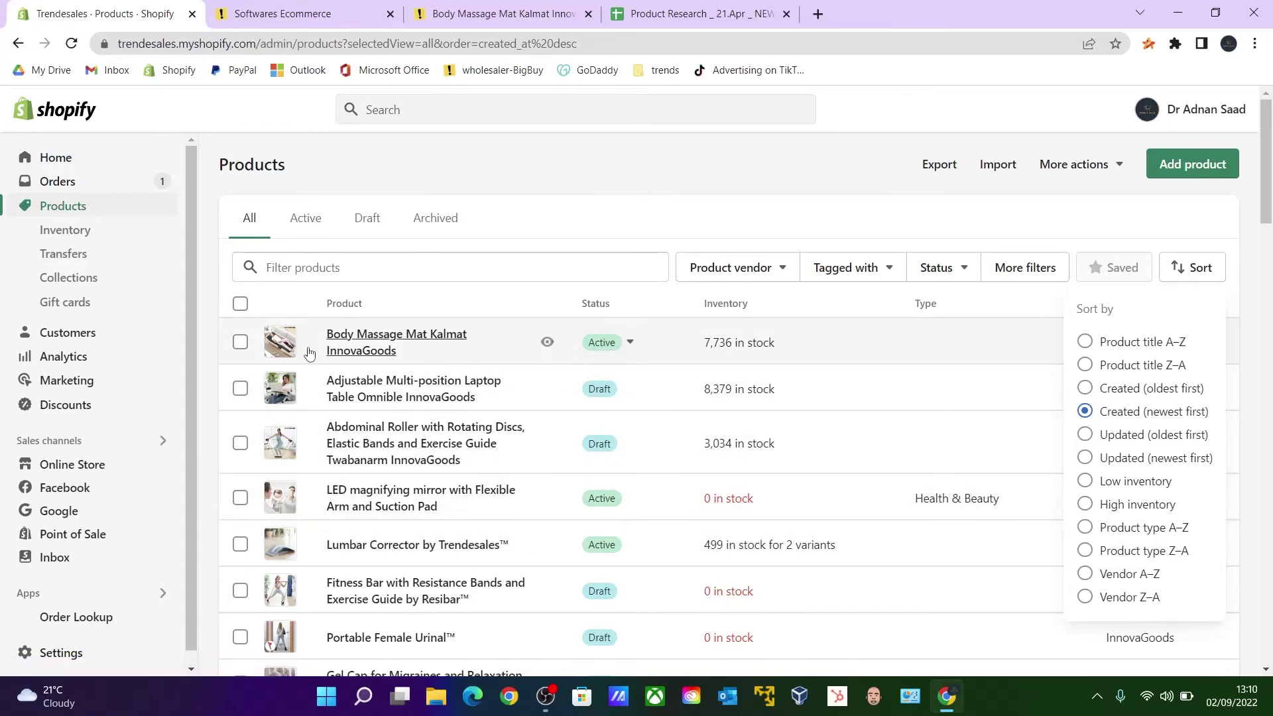
- Select Body Massage Mat Kalmat InnovaGoods and confirm setting it as draft through More actions
click(240, 342)
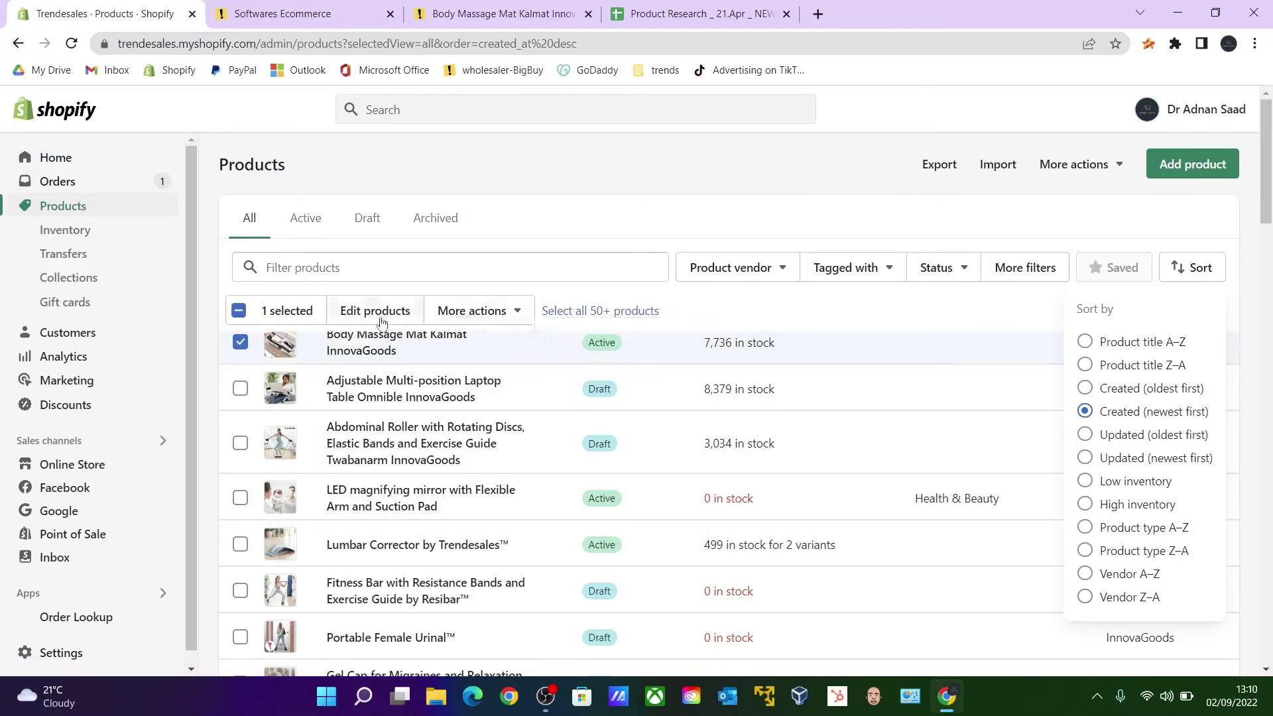
click(511, 313)
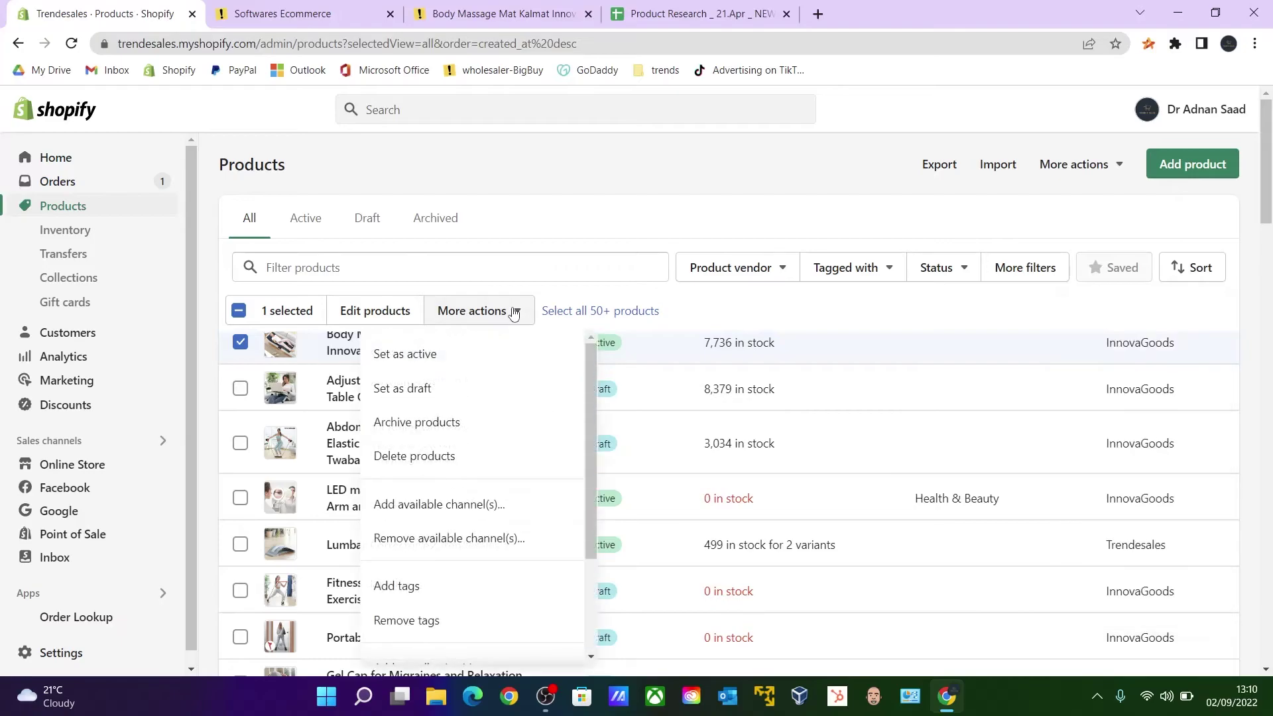
click(412, 396)
click(839, 436)
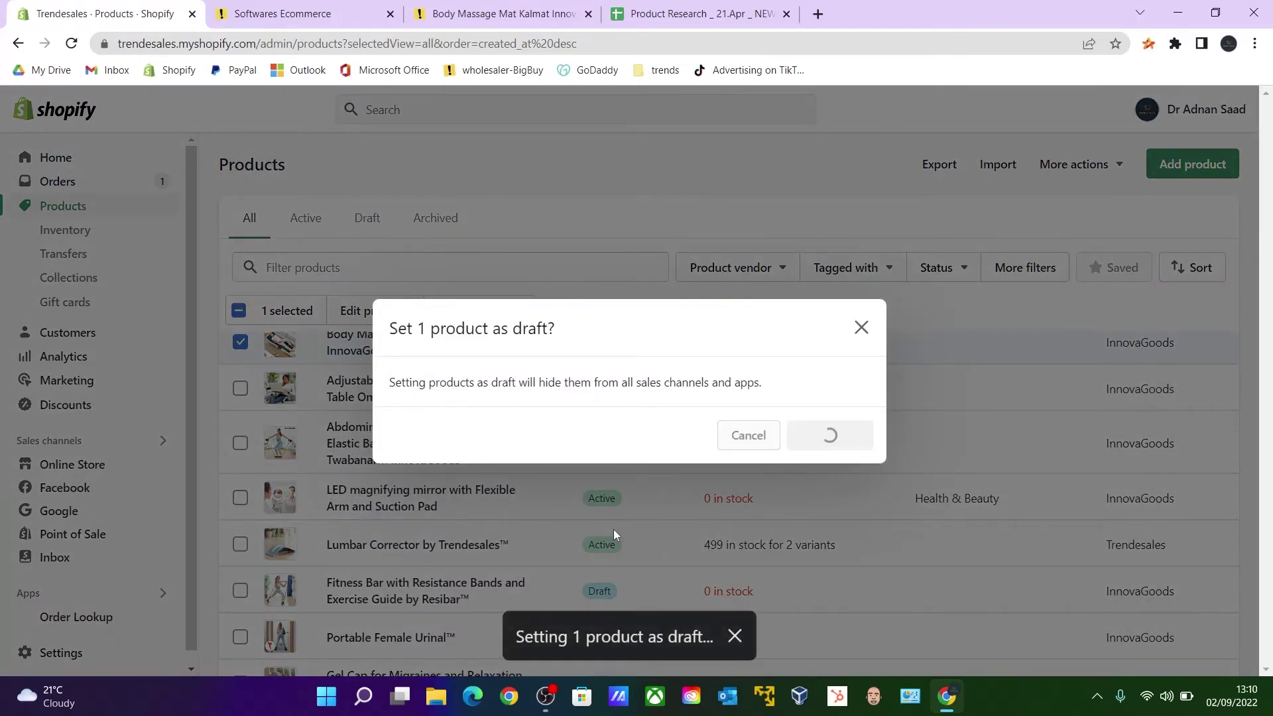